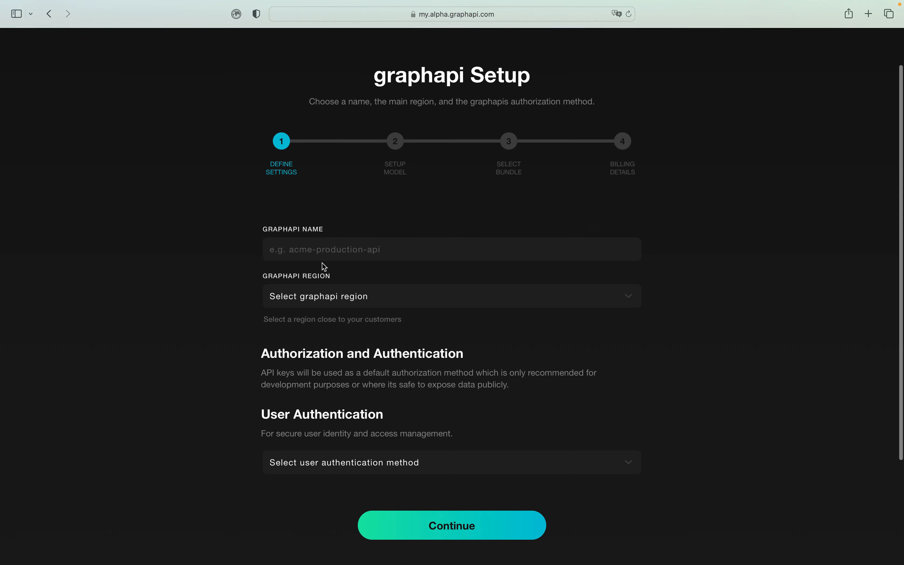
- Name the graphapi booking-system and set its region to Europe (Frankfurt)
left_click(315, 244)
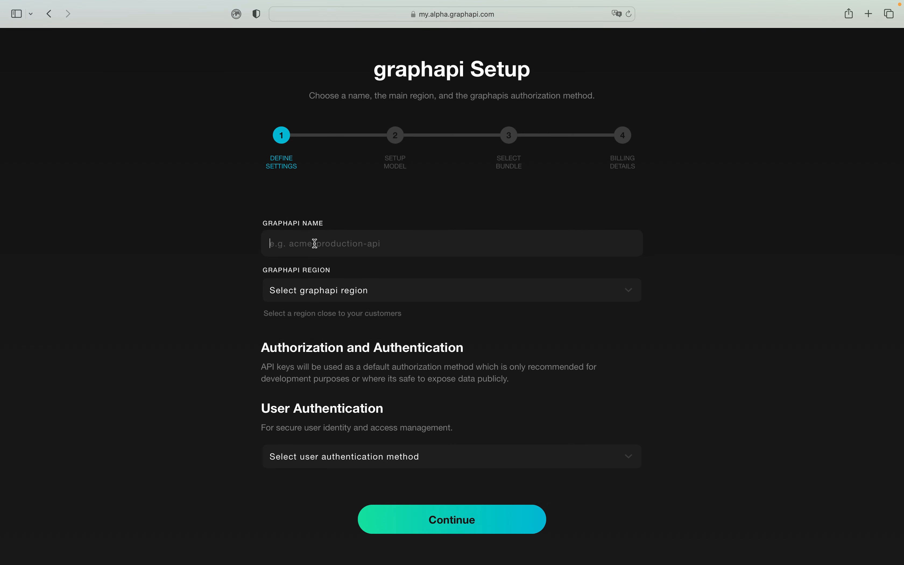
type("booking-system")
left_click(328, 290)
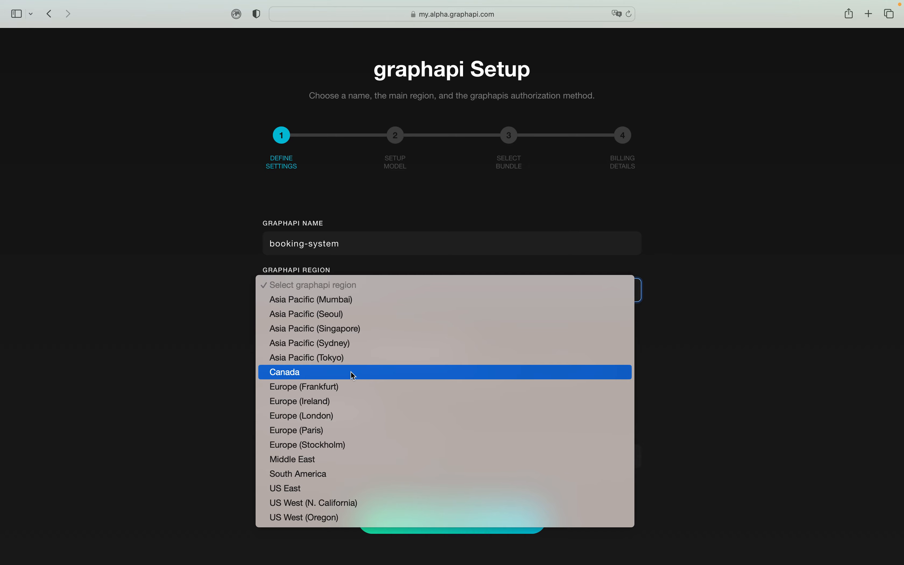
left_click(350, 386)
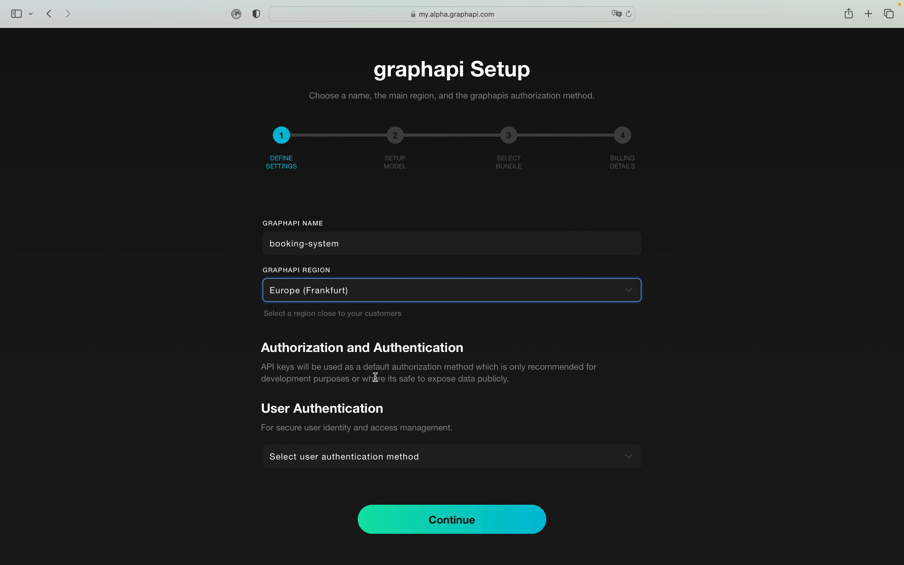
- Choose AWS Cognito as the user authentication method and continue to the data model step
scroll(383, 343, "down", 1)
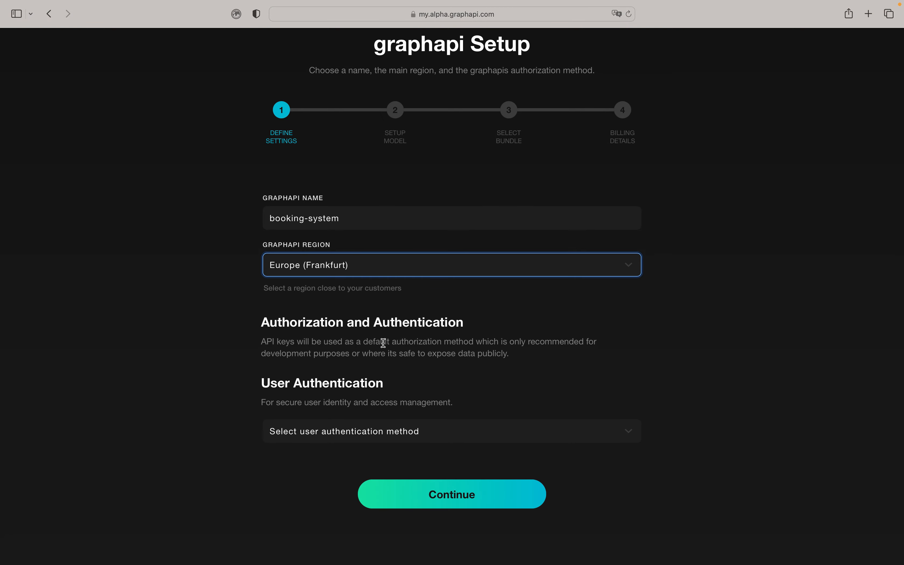
scroll(407, 325, "down", 2)
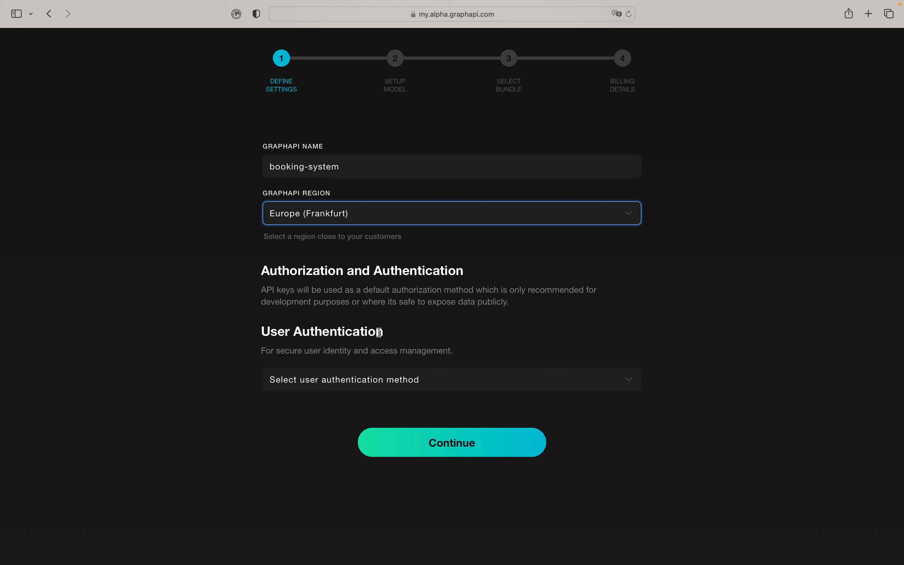
left_click(374, 382)
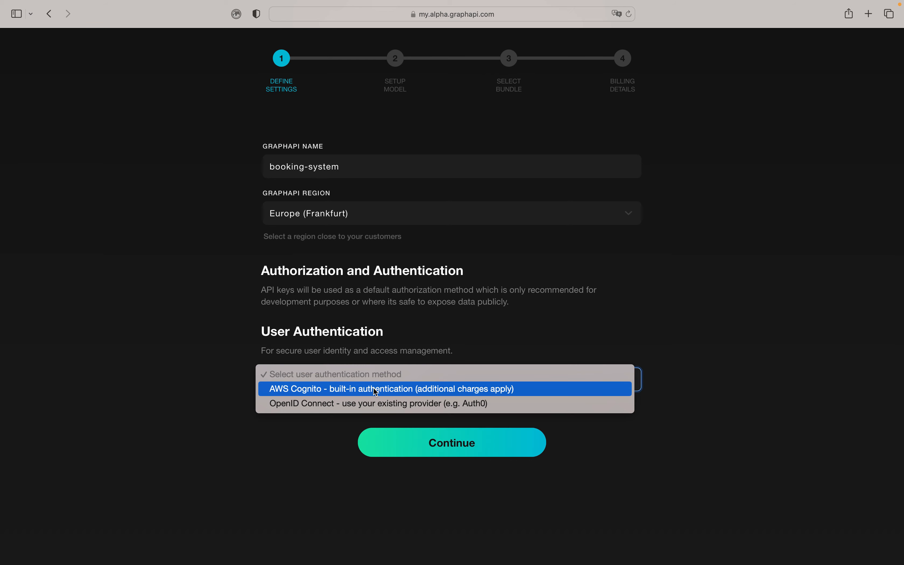
left_click(376, 389)
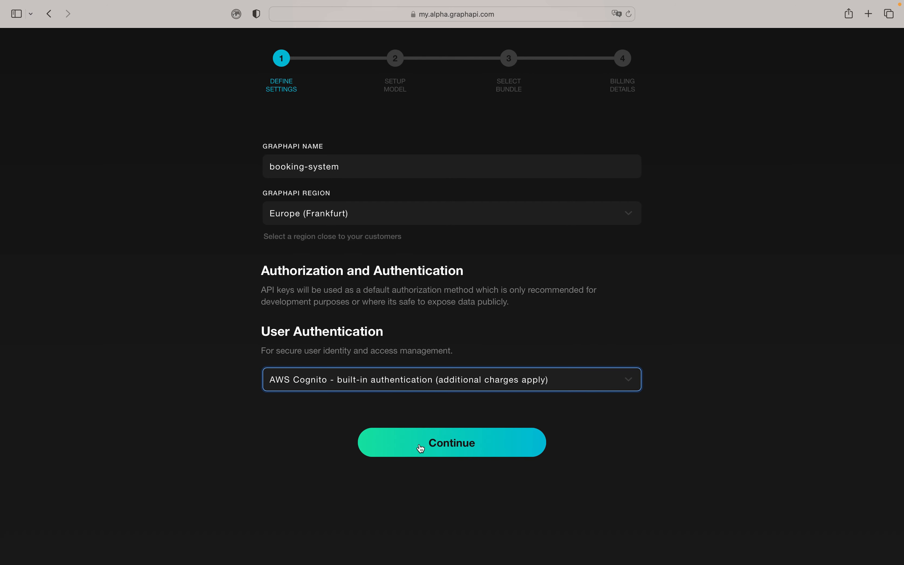
left_click(433, 450)
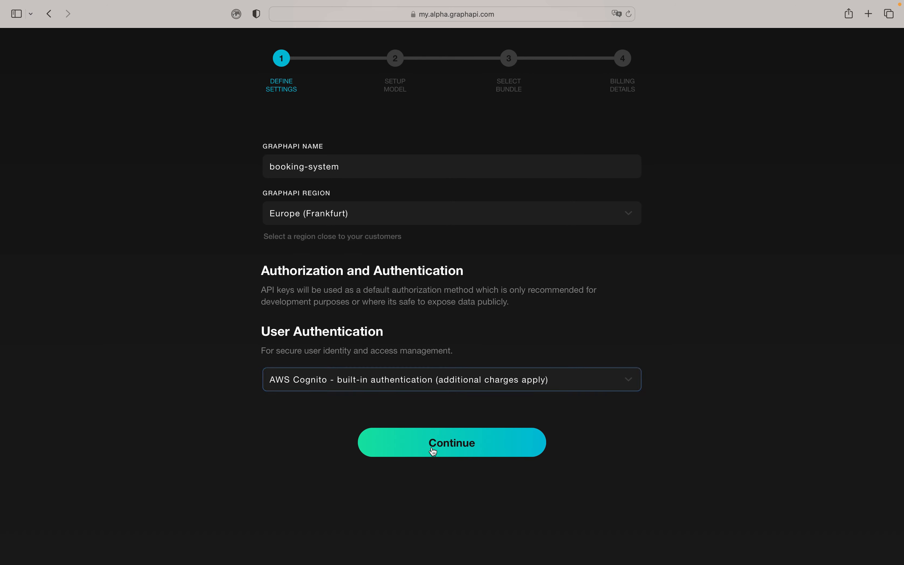
scroll(433, 450, "down", 3)
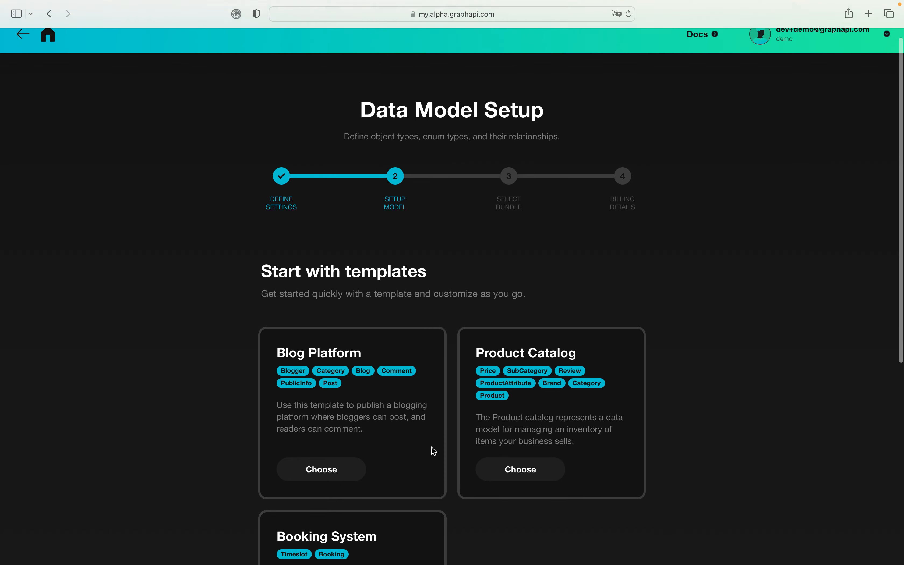
scroll(433, 451, "down", 2)
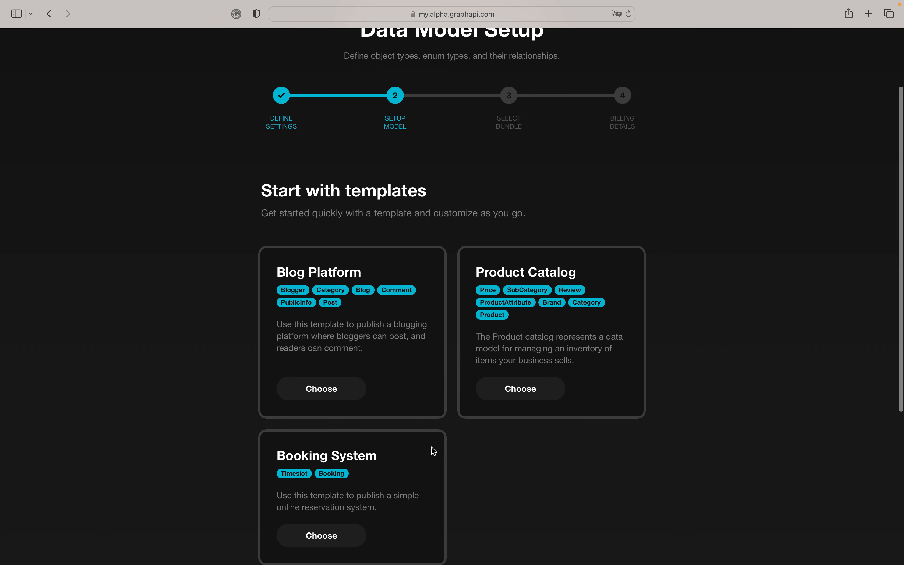
scroll(433, 451, "up", 1)
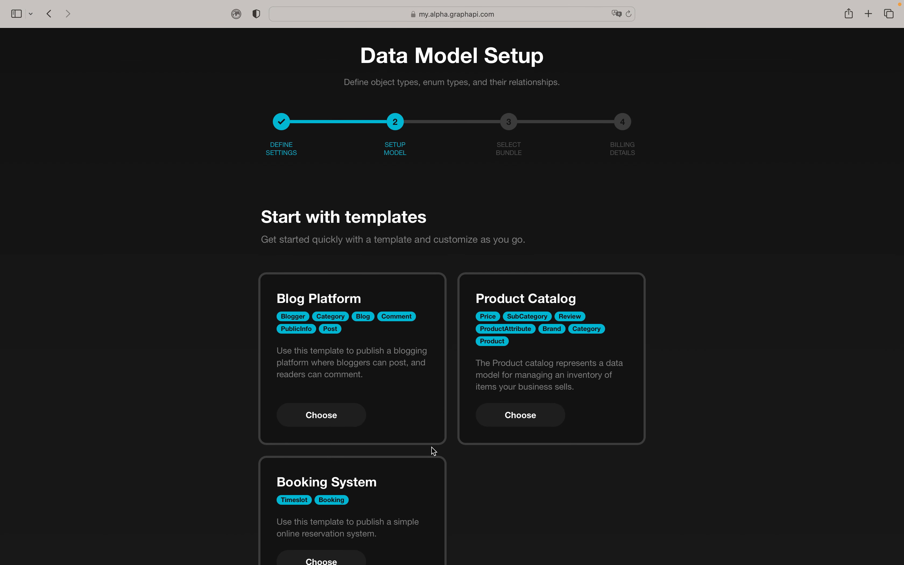
scroll(434, 450, "down", 3)
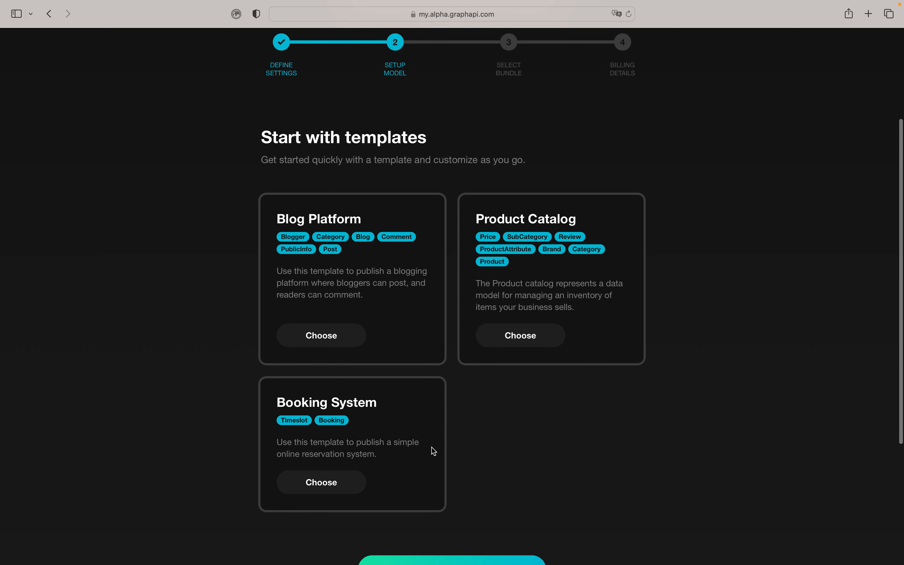
scroll(433, 450, "down", 1)
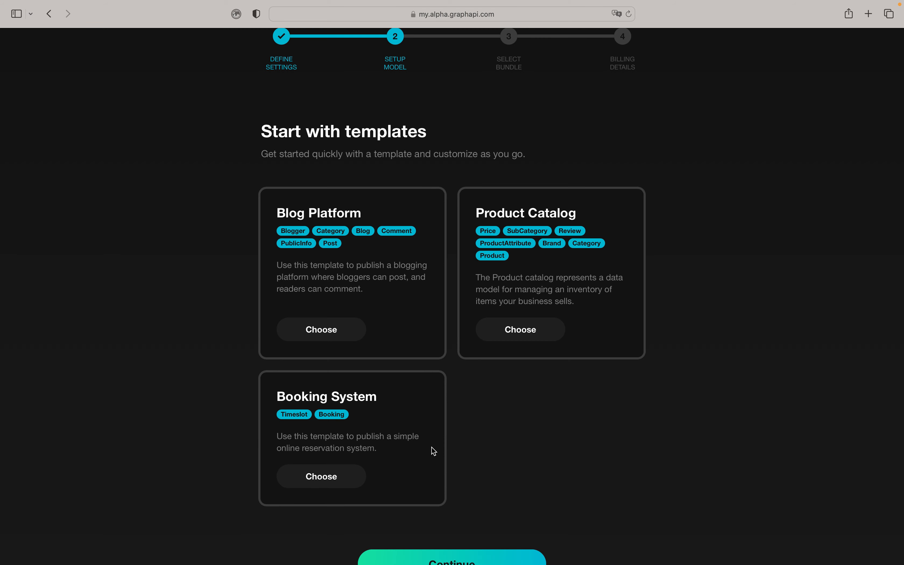
scroll(433, 450, "down", 2)
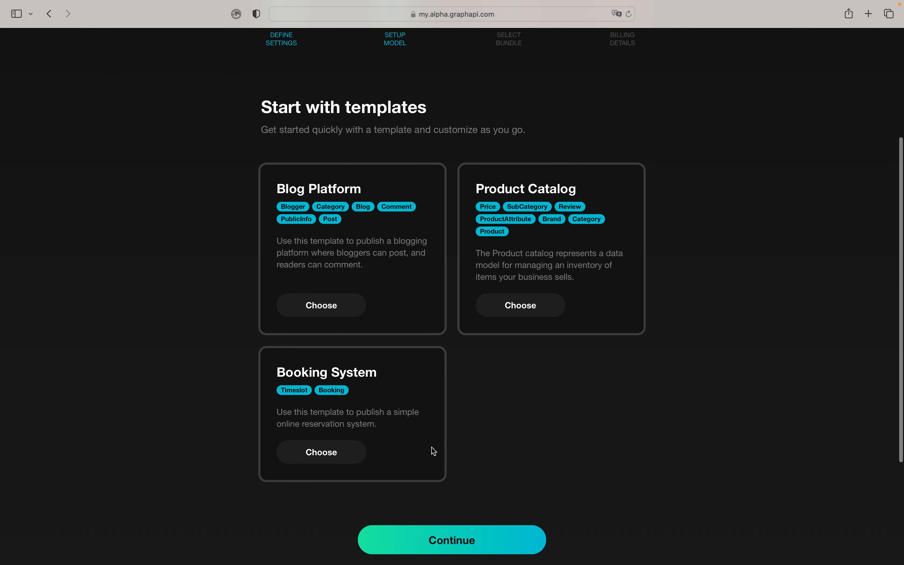
scroll(434, 451, "down", 1)
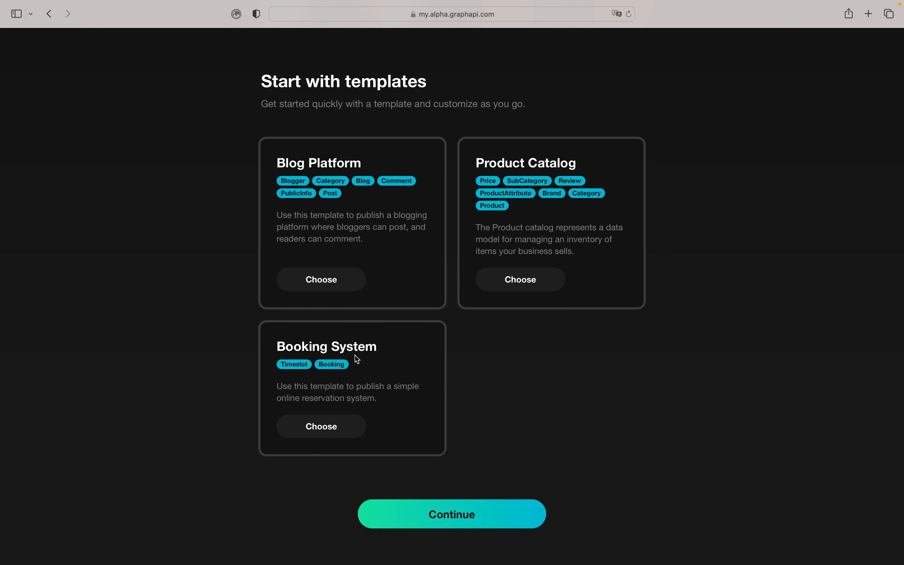
- Start the model from the Booking System template, which creates the Timeslot and Booking types
left_click(329, 429)
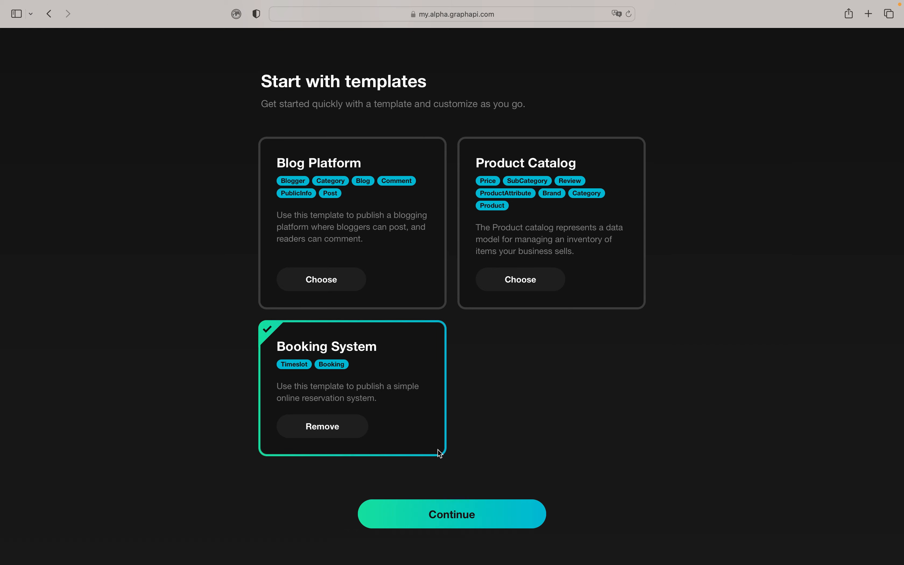
left_click(457, 512)
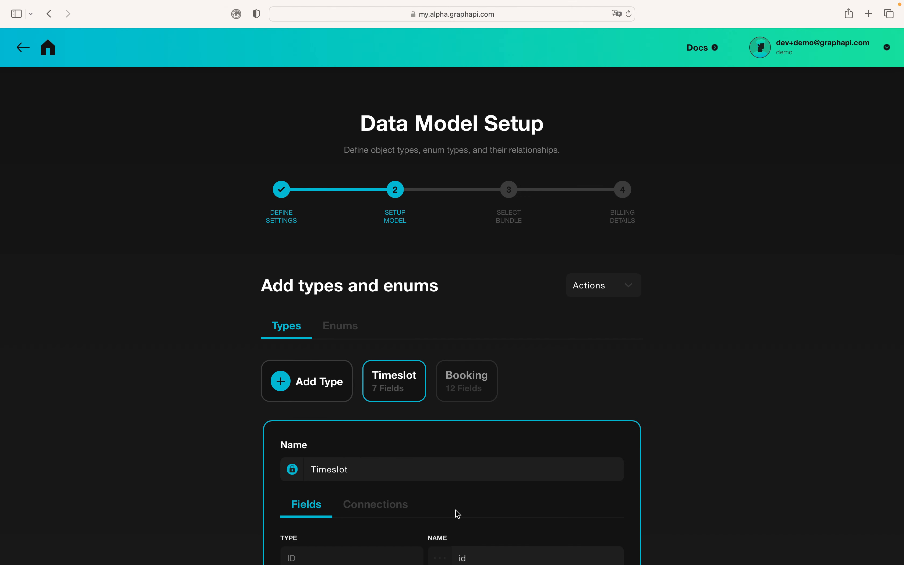
scroll(455, 510, "down", 5)
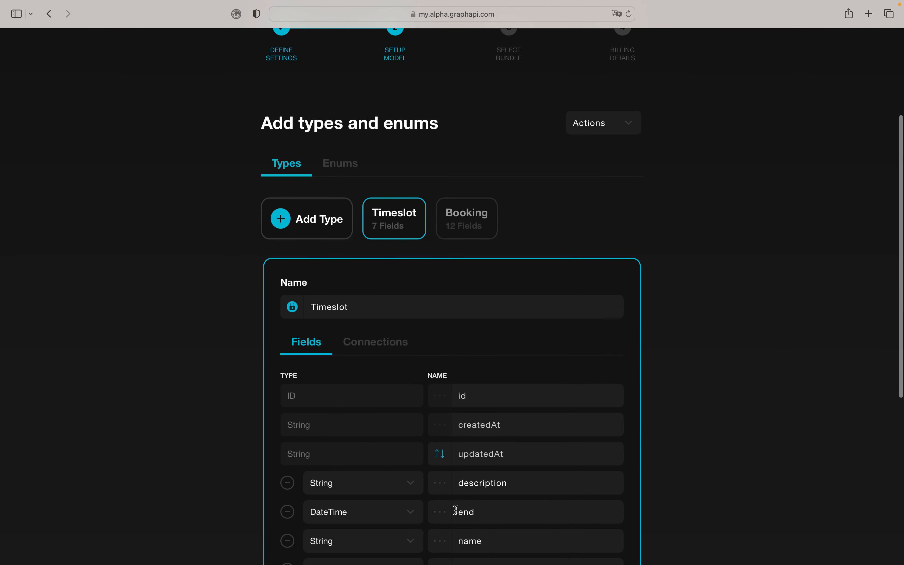
scroll(456, 510, "down", 3)
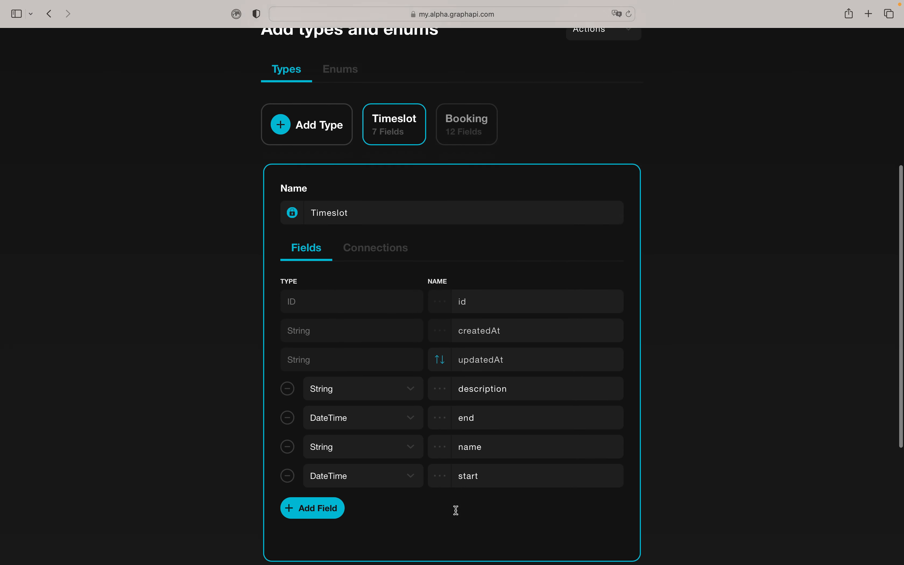
scroll(456, 510, "down", 1)
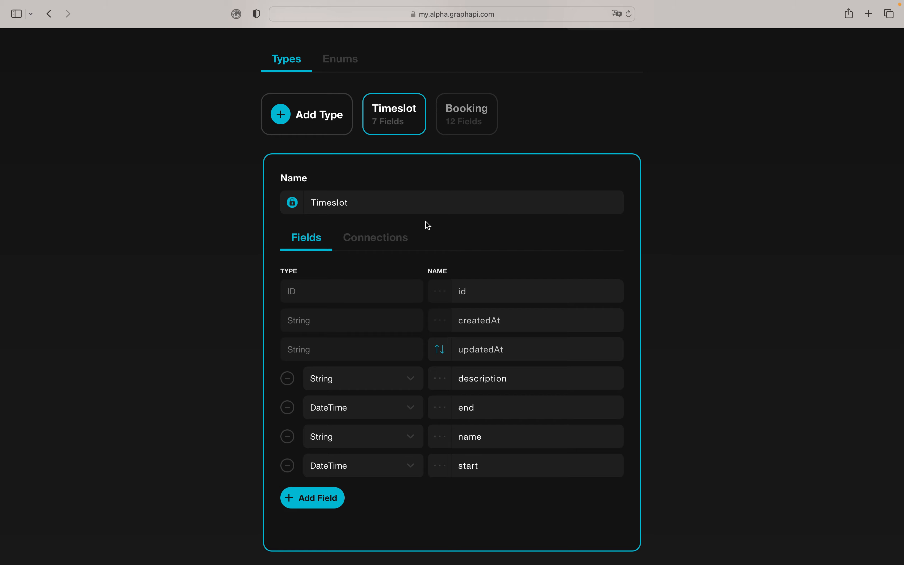
- Open the Booking type and review its 12 fields
left_click(464, 130)
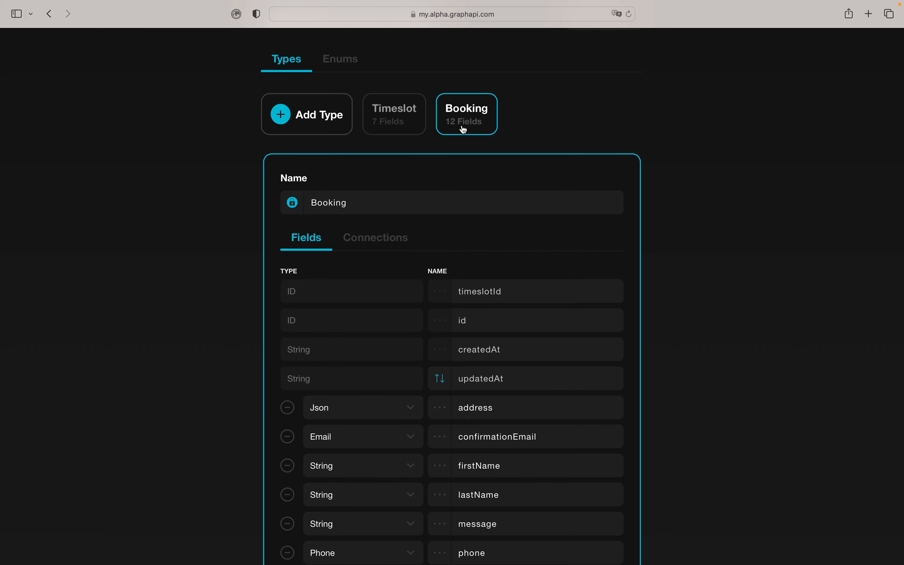
scroll(500, 268, "down", 3)
scroll(500, 268, "down", 3)
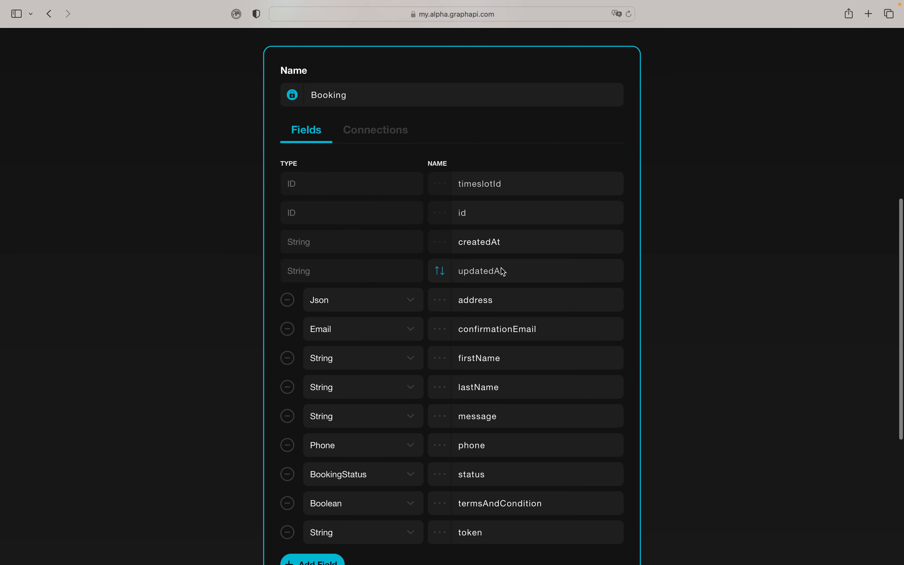
scroll(393, 322, "down", 3)
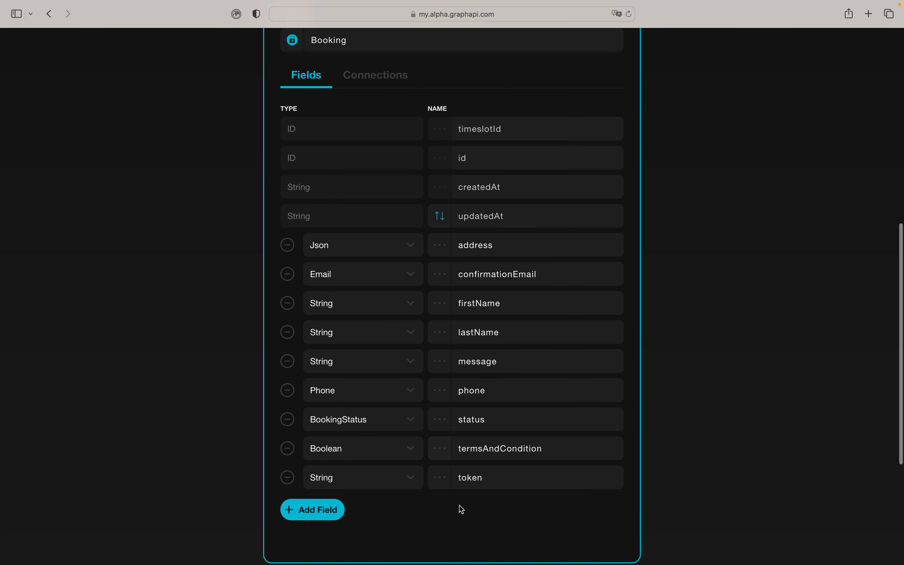
scroll(493, 248, "up", 3)
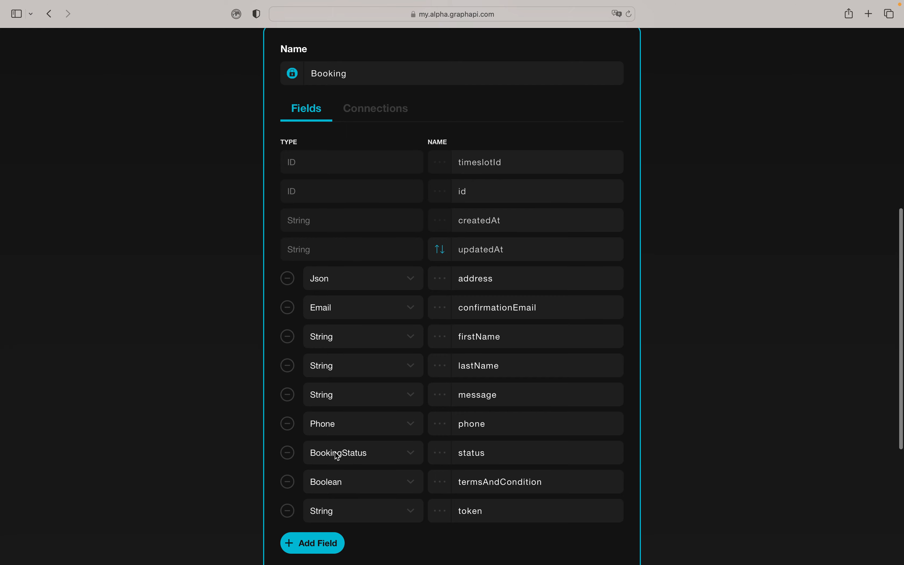
scroll(336, 453, "up", 3)
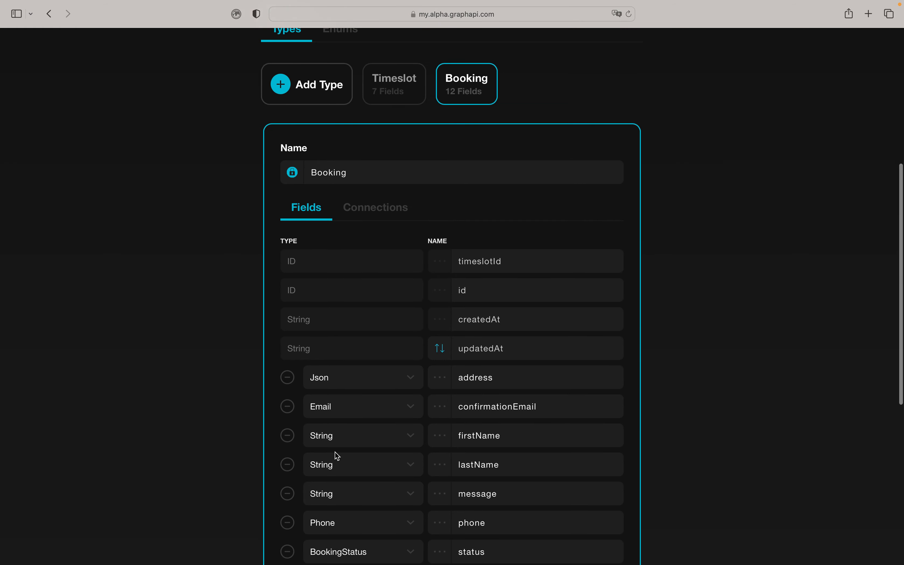
scroll(336, 454, "up", 2)
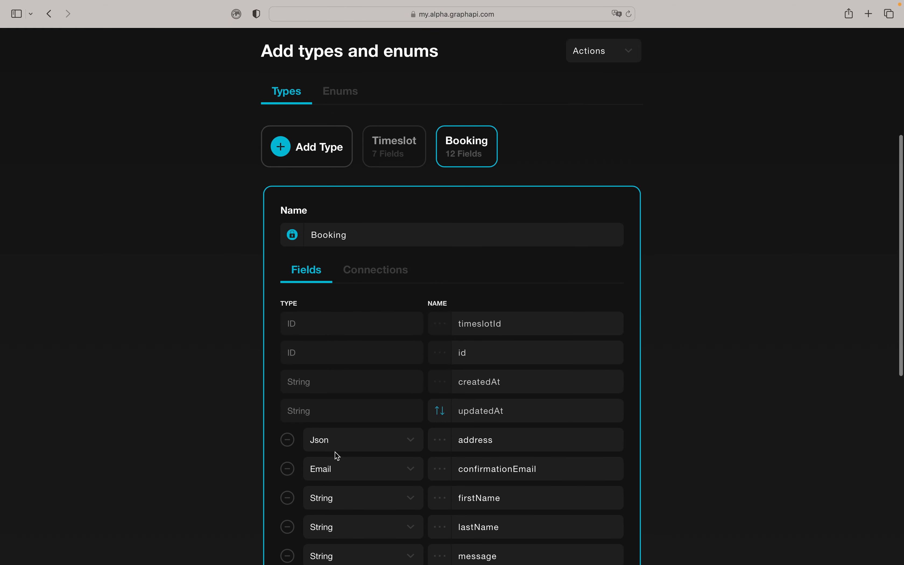
- Replace BookingStatus's Status value with Rejected, then go back to the Types tab
left_click(340, 105)
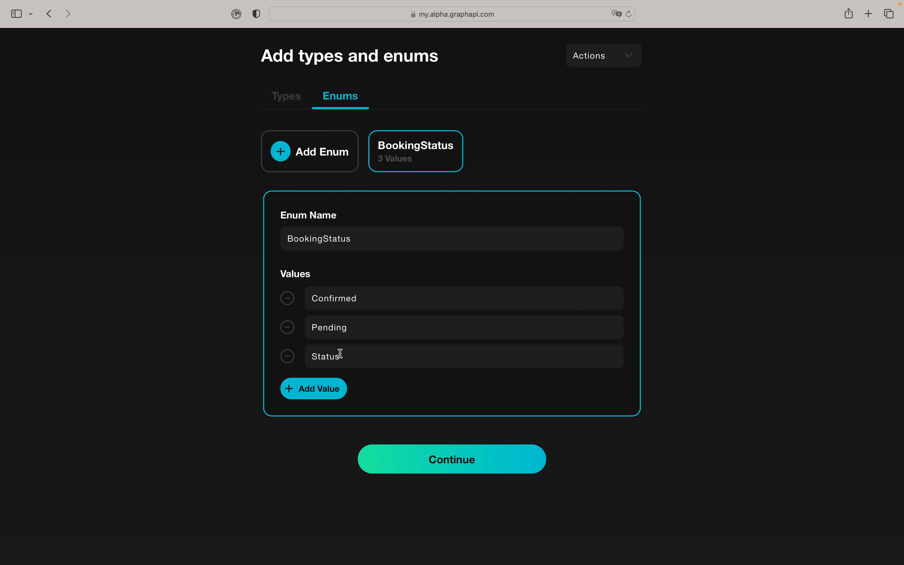
left_click(288, 356)
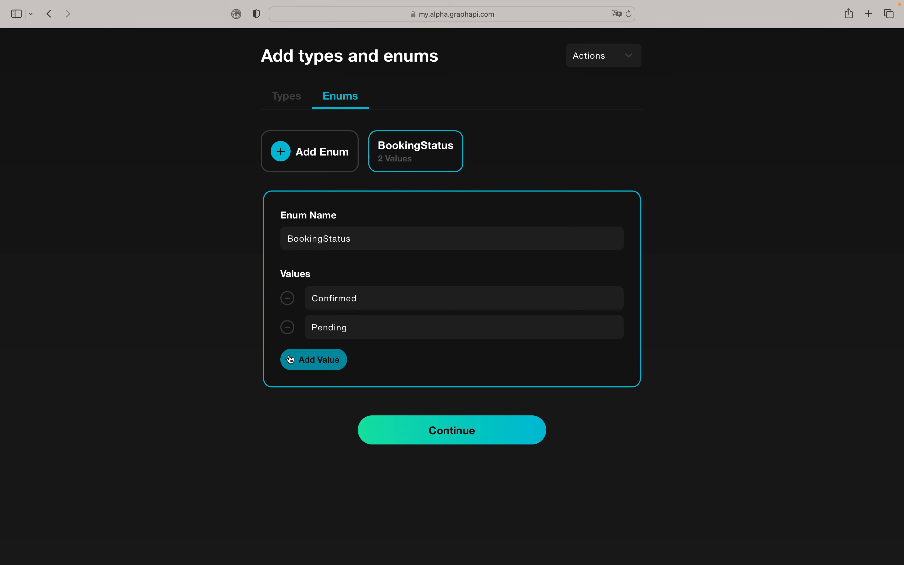
left_click(333, 365)
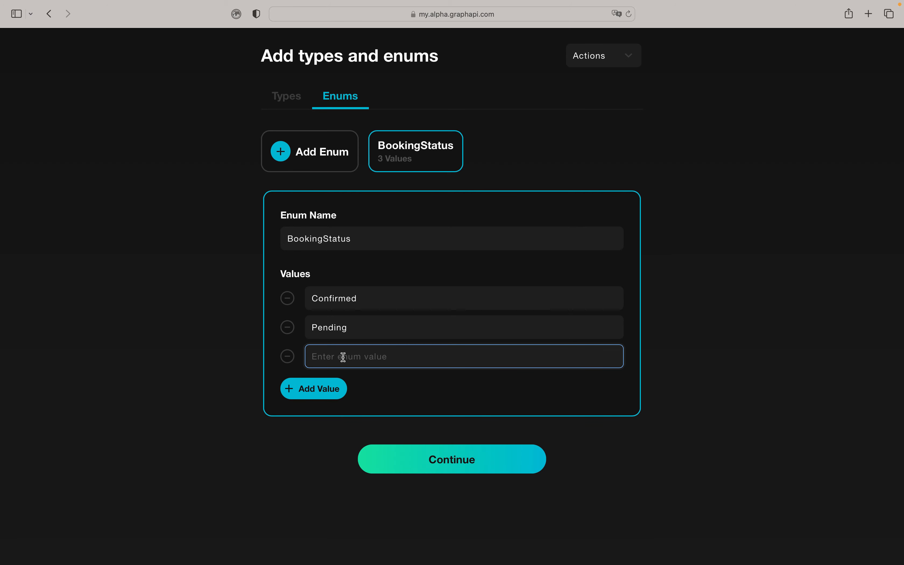
type("Rejected")
left_click(294, 106)
- Allow Public create access in the Booking type's lock-icon permissions
scroll(393, 302, "down", 1)
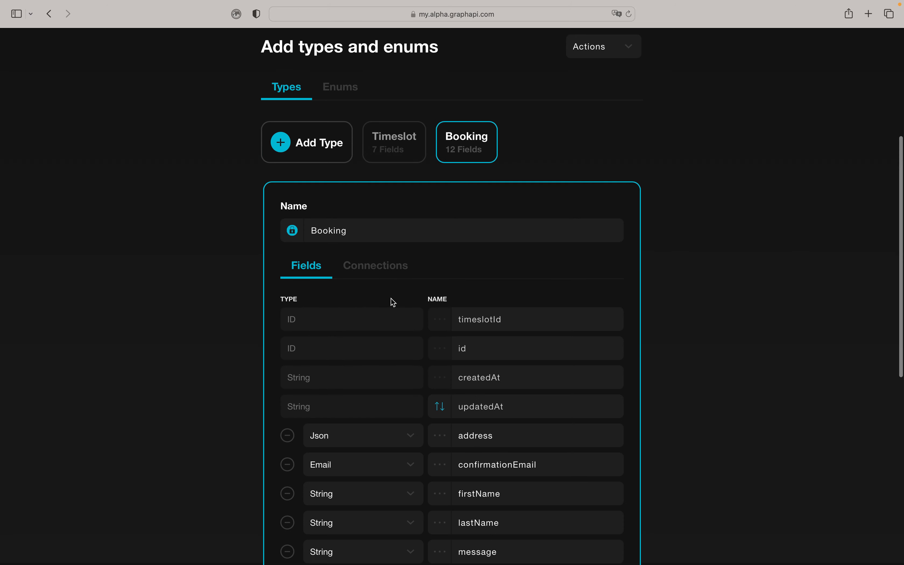
scroll(393, 302, "down", 3)
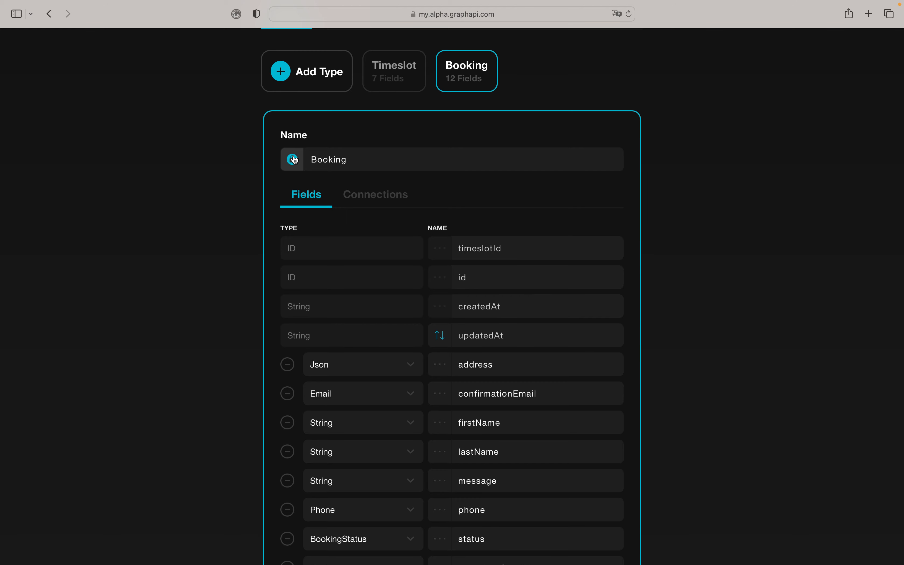
left_click(294, 160)
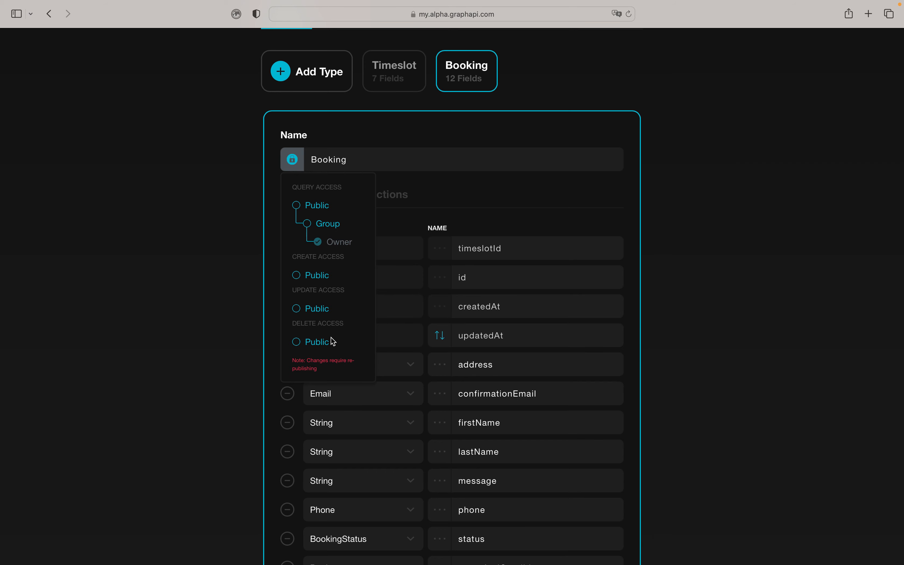
left_click(296, 276)
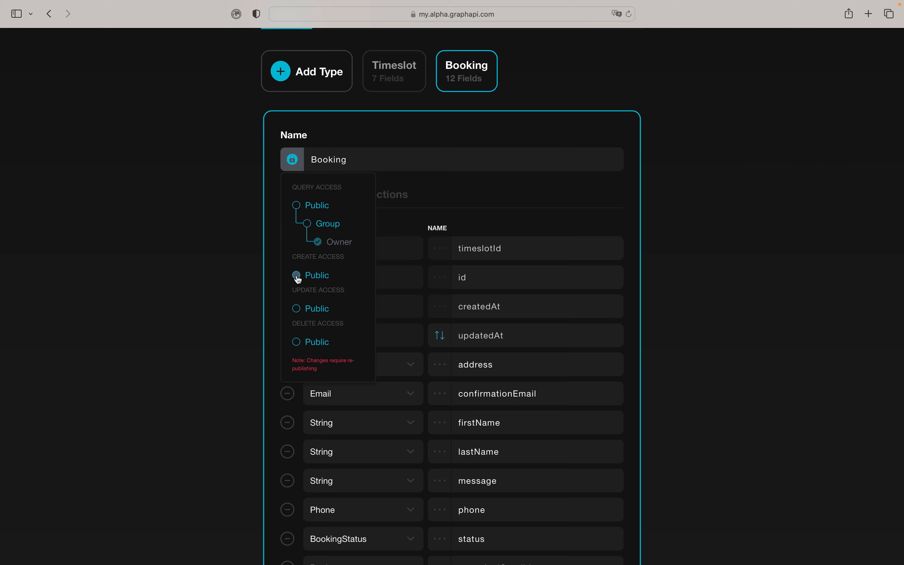
left_click(351, 142)
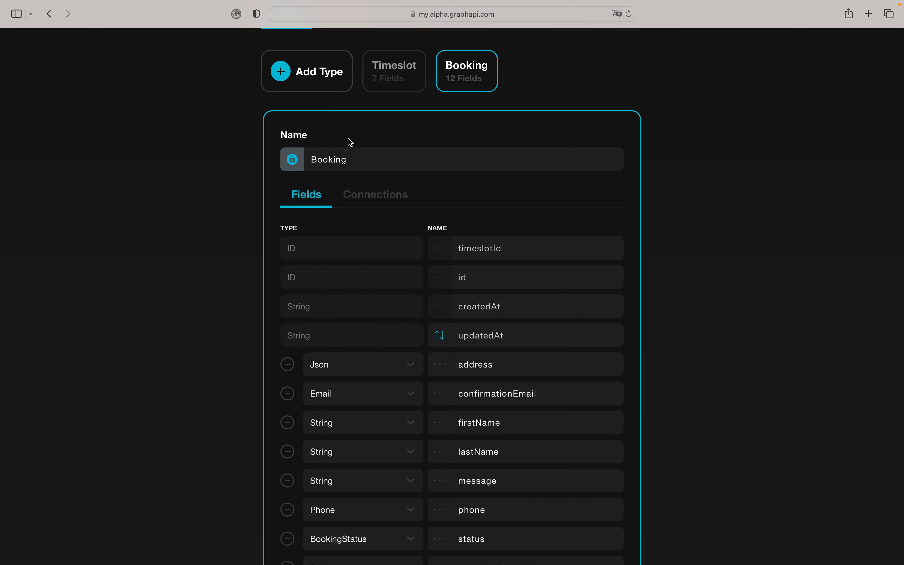
- Give the Timeslot type Public query access through its permissions popup
left_click(394, 88)
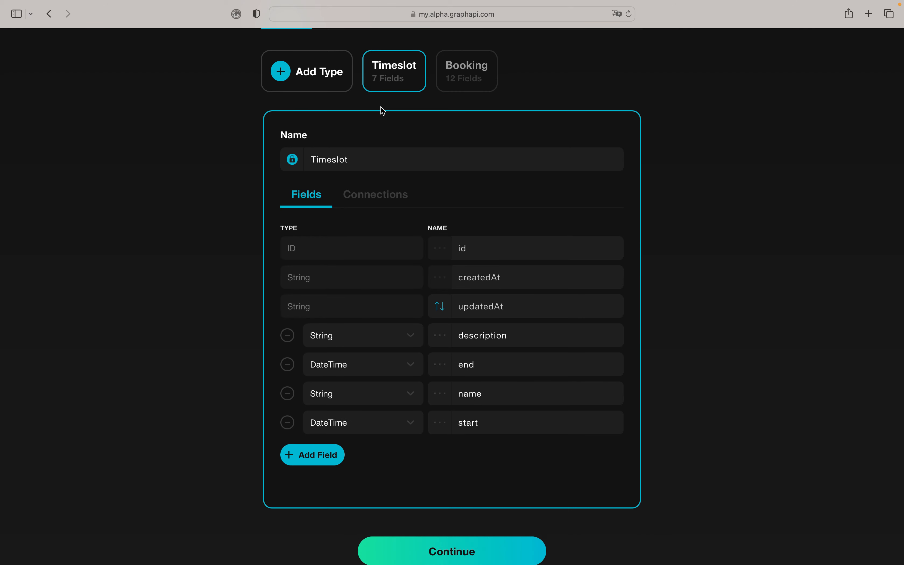
left_click(292, 165)
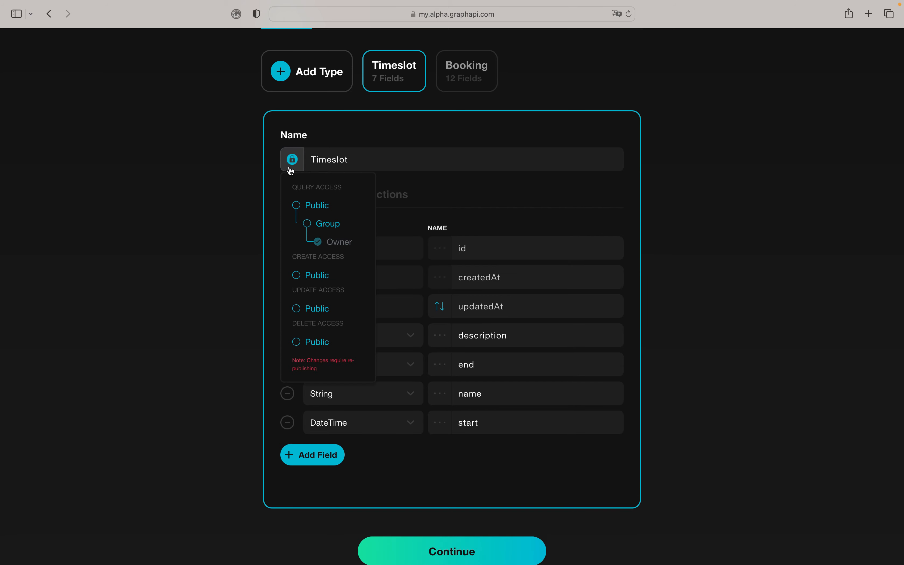
left_click(297, 207)
left_click(338, 142)
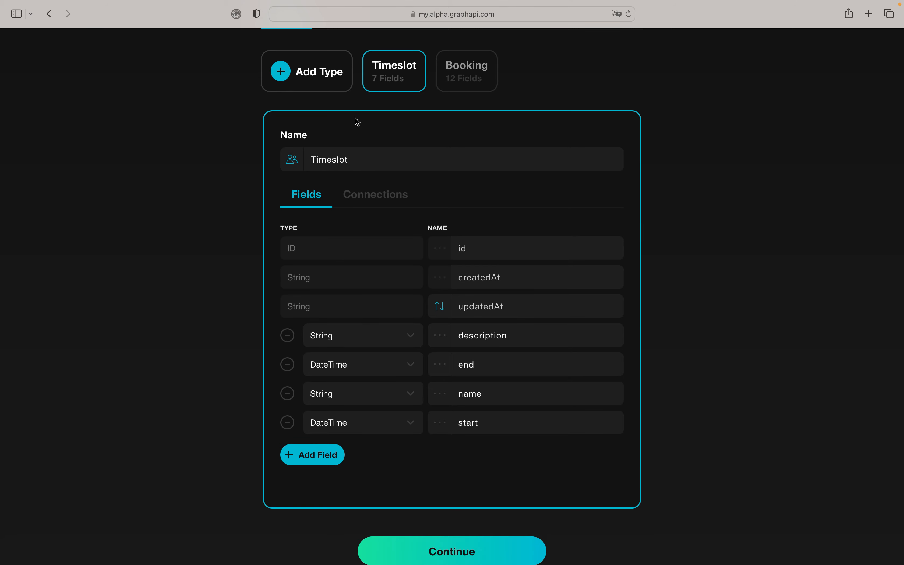
- Reselect the Booking type and switch to the Enums tab
scroll(357, 121, "up", 2)
left_click(464, 129)
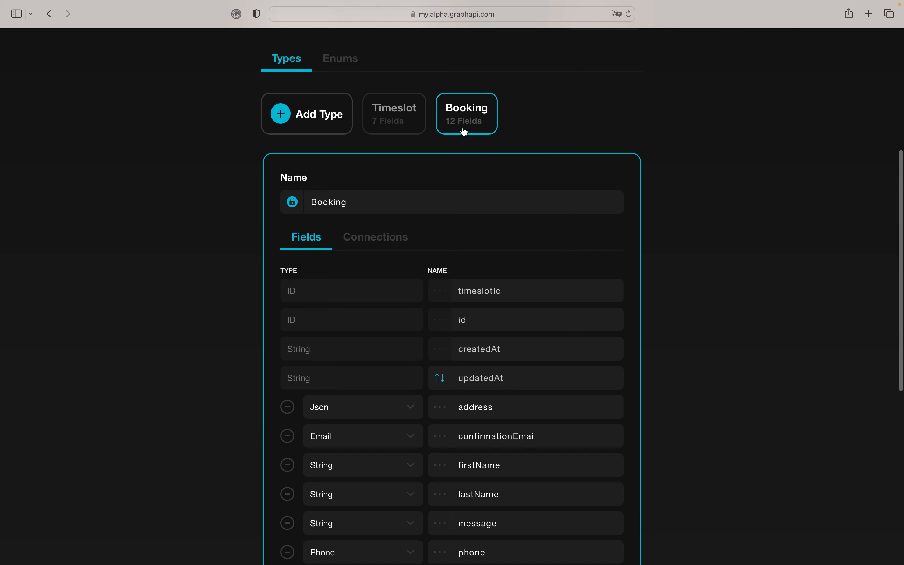
scroll(375, 257, "down", 3)
scroll(375, 258, "up", 5)
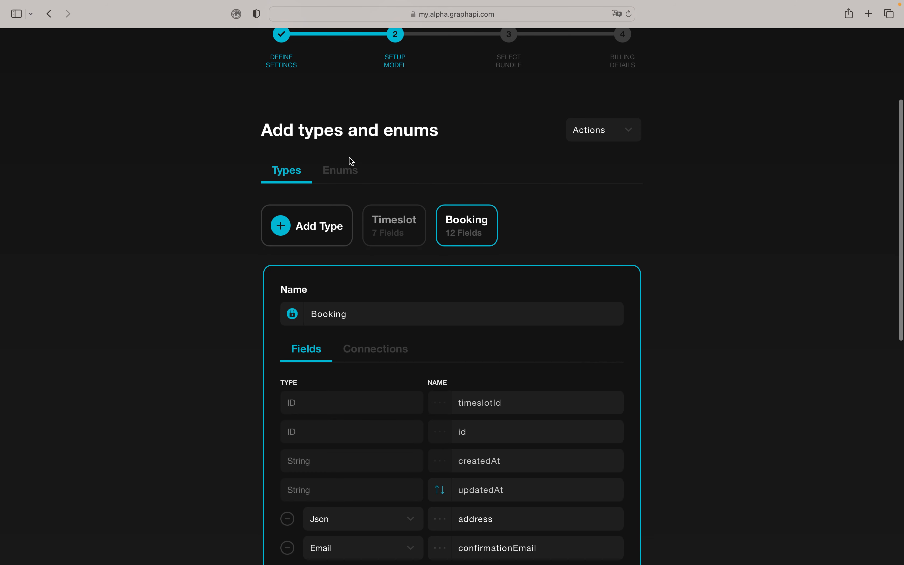
left_click(341, 170)
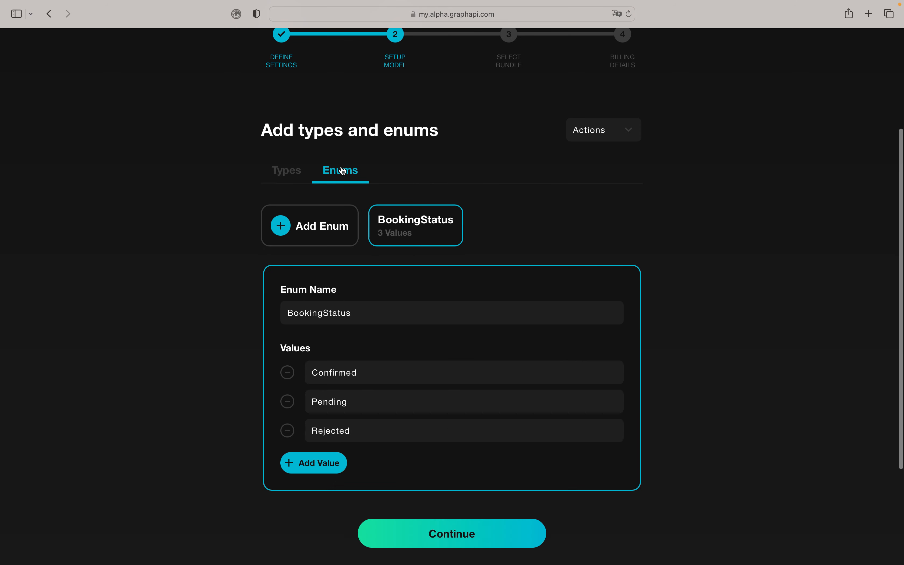
- Create a new enum named BookingPurpose
left_click(321, 235)
type("Purpose")
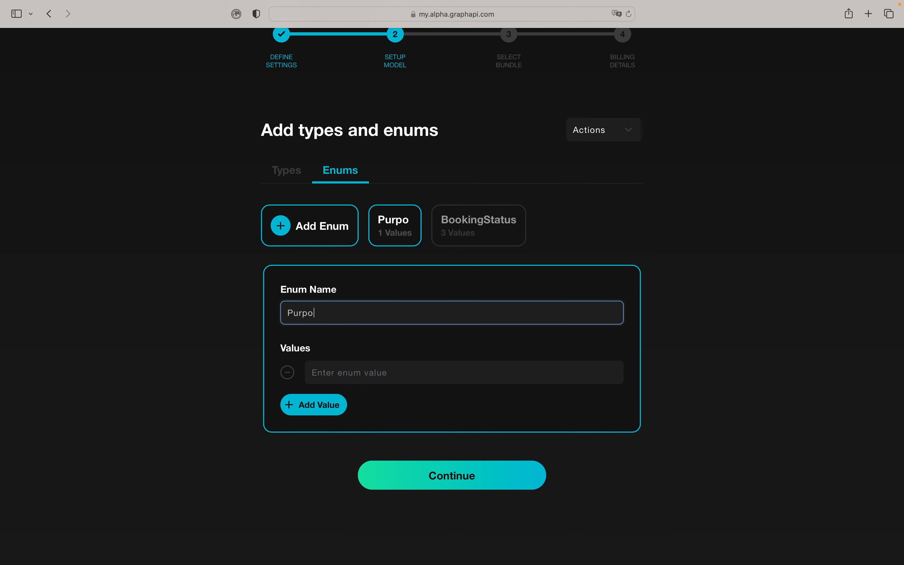
left_click(332, 370)
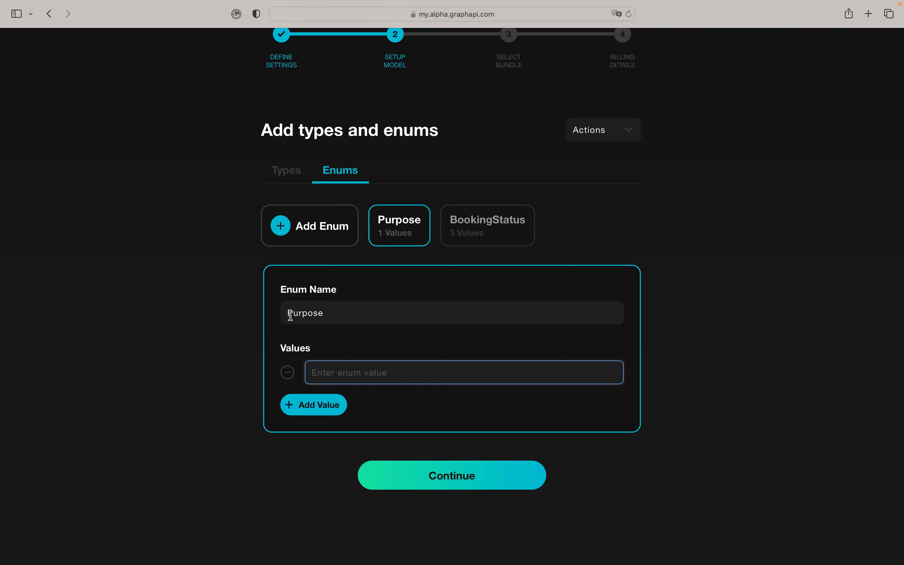
left_click(300, 318)
type("Booking")
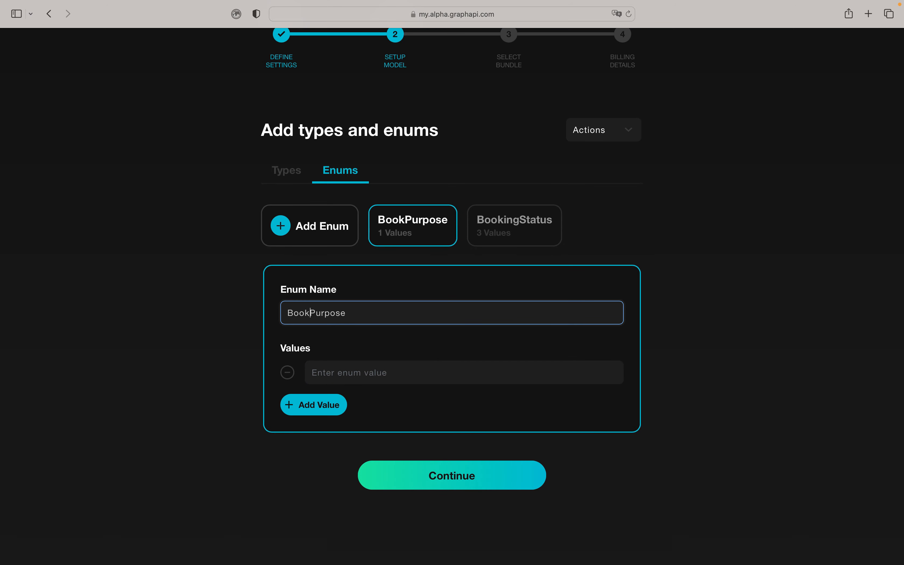
- Give BookingPurpose the values Business and Leisure, then return to the Booking type
left_click(323, 375)
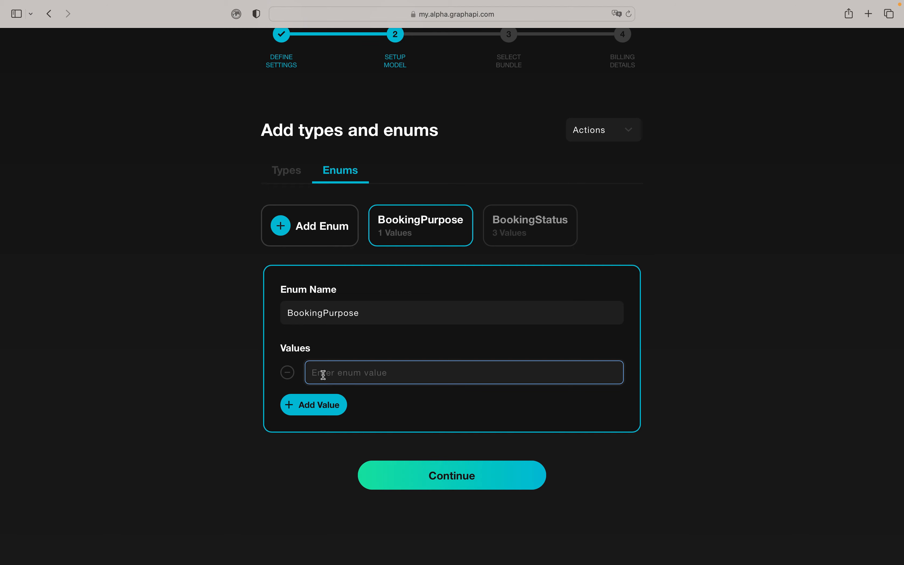
type("Business")
left_click(300, 406)
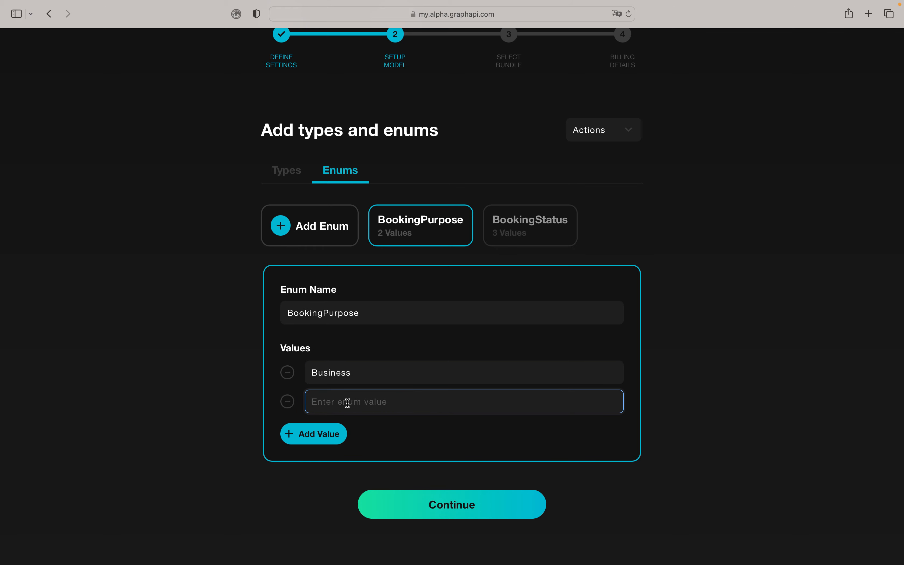
type("Leisure")
left_click(298, 178)
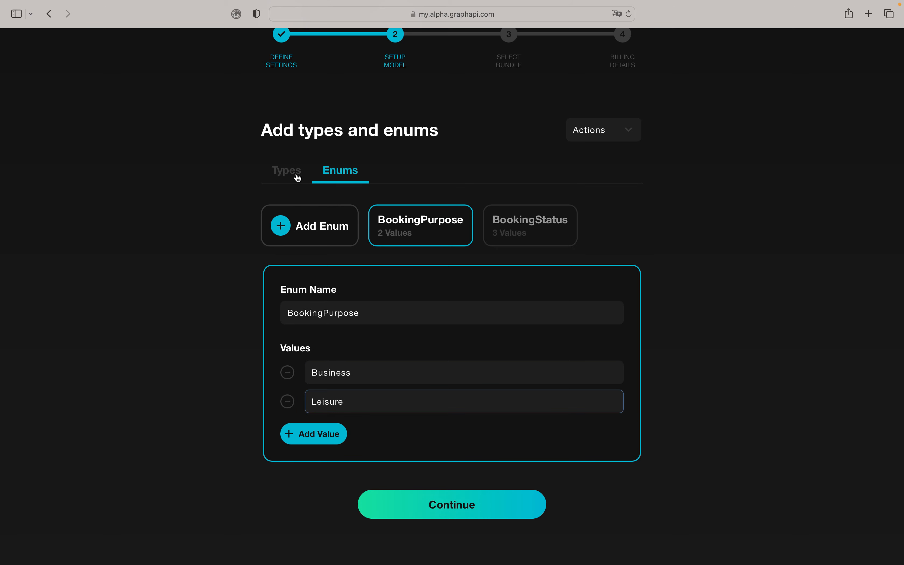
left_click(298, 178)
- Add a 'purpose' field of type BookingPurpose to Booking, then save the model and continue
scroll(436, 268, "down", 8)
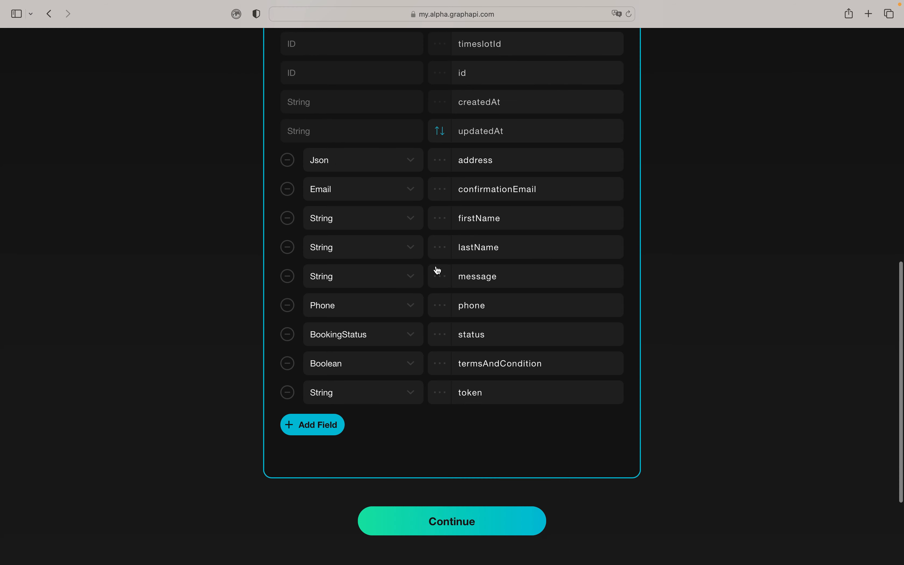
left_click(332, 423)
left_click(472, 419)
type("purpo")
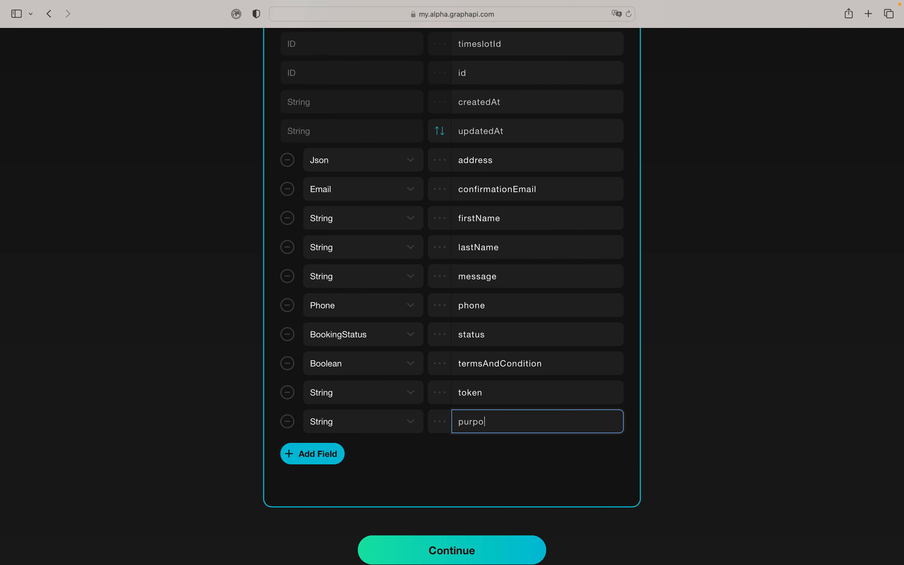
type("se")
left_click(357, 423)
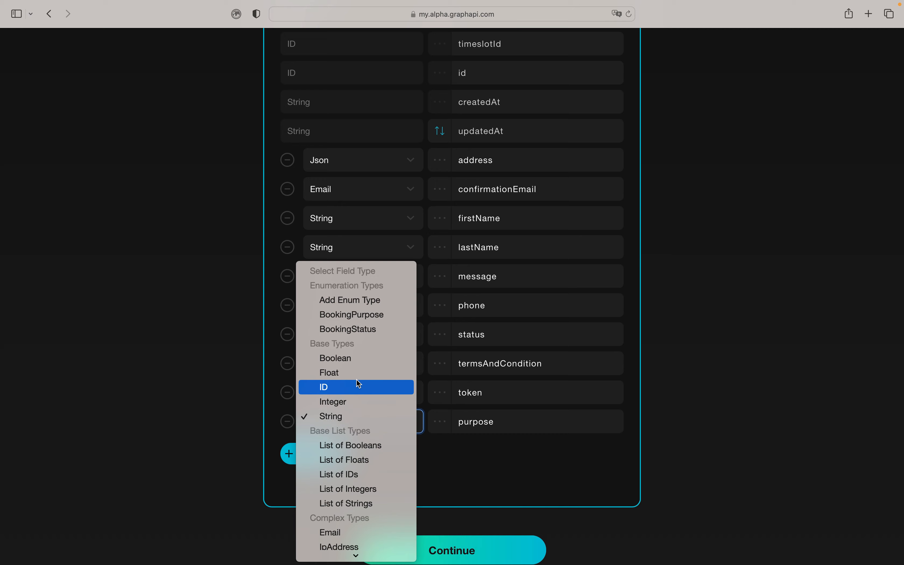
left_click(354, 319)
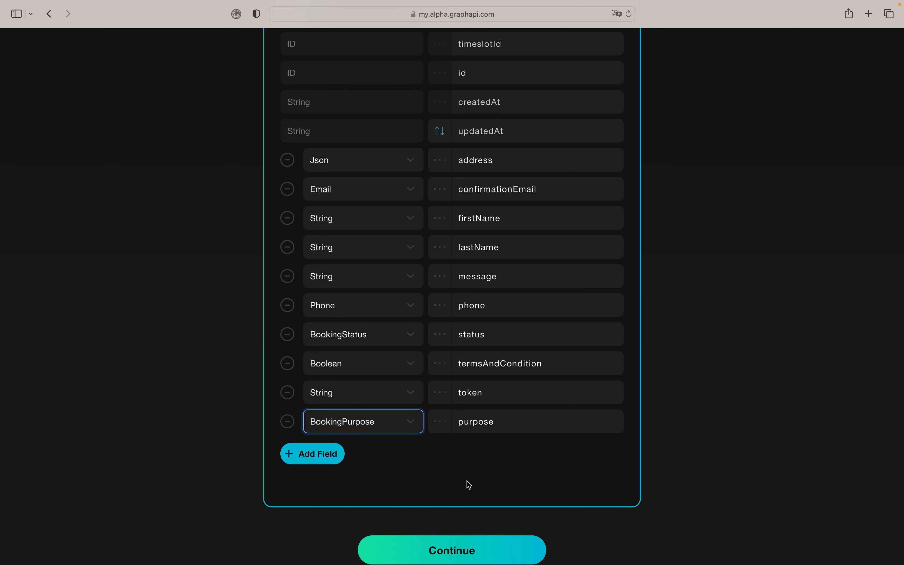
scroll(467, 481, "up", 5)
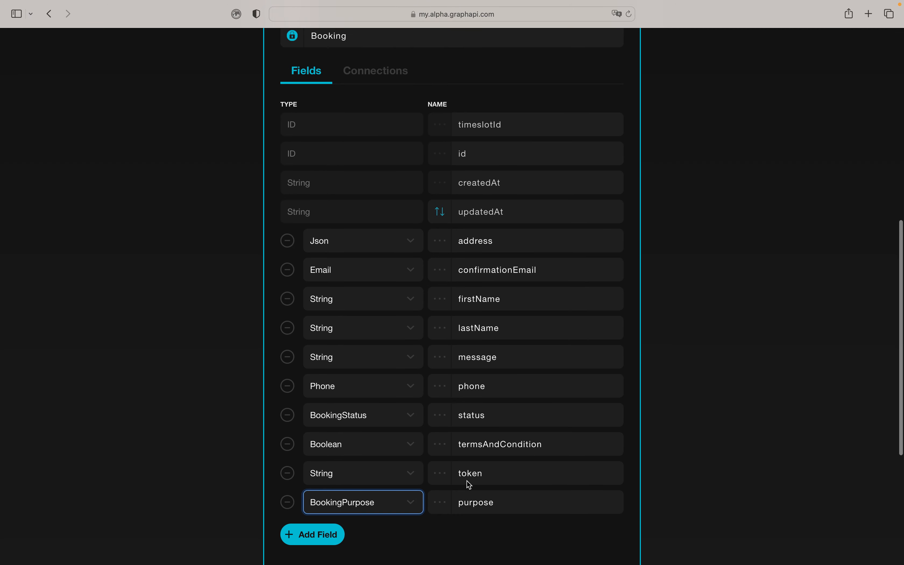
scroll(467, 483, "down", 10)
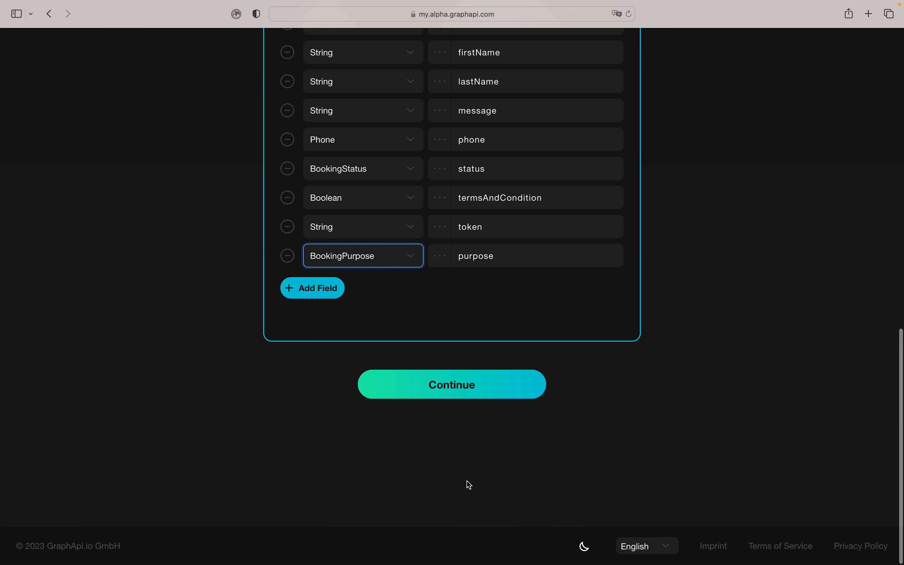
left_click(468, 391)
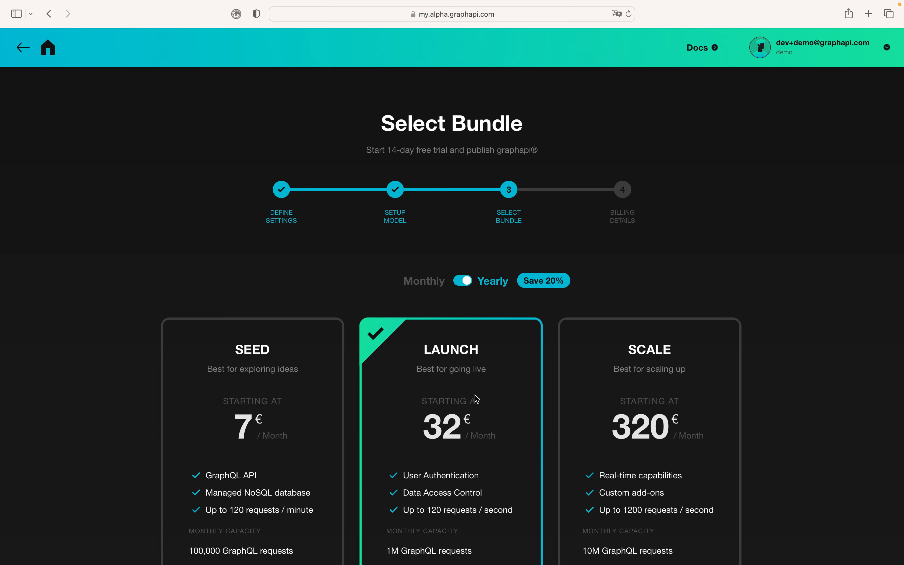
- Pick the monthly-billed Seed bundle and start its 14-day free trial
scroll(475, 325, "down", 5)
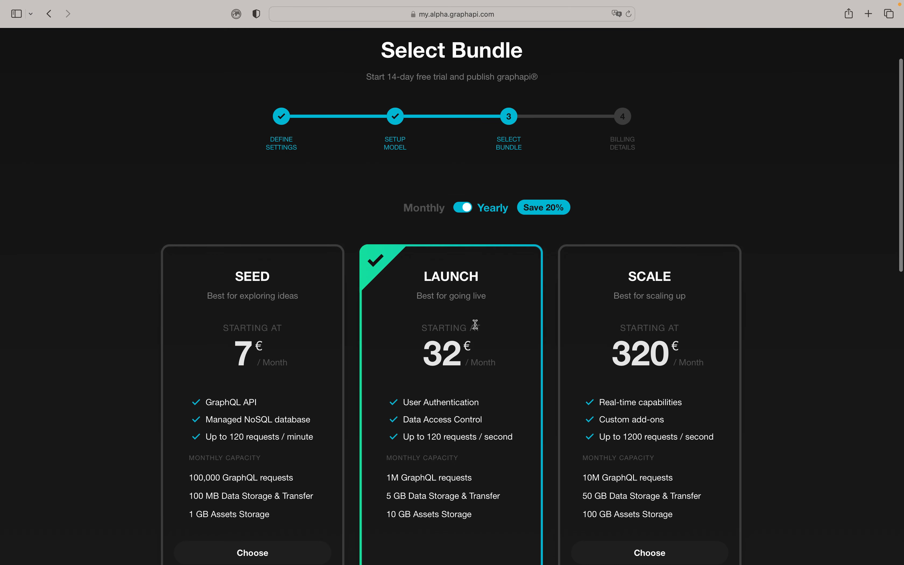
scroll(475, 324, "down", 1)
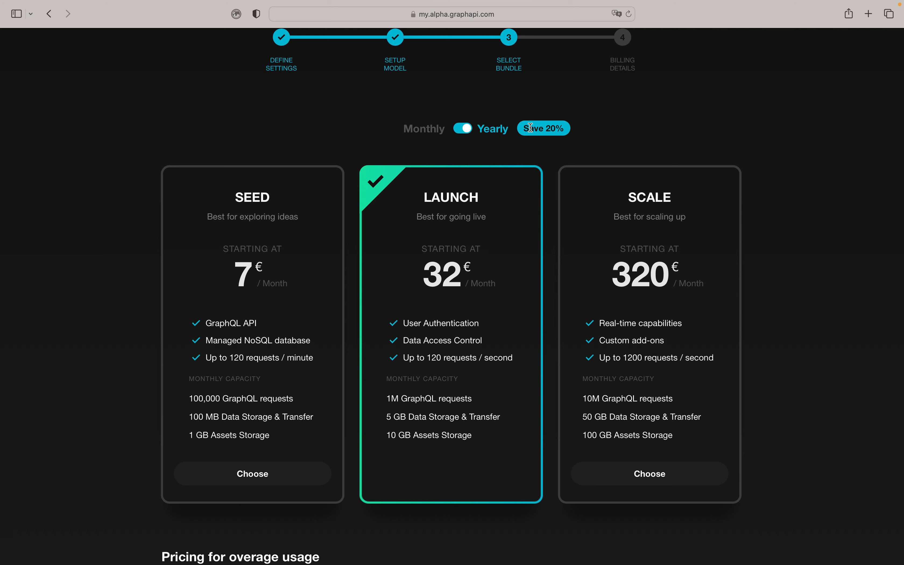
left_click(467, 129)
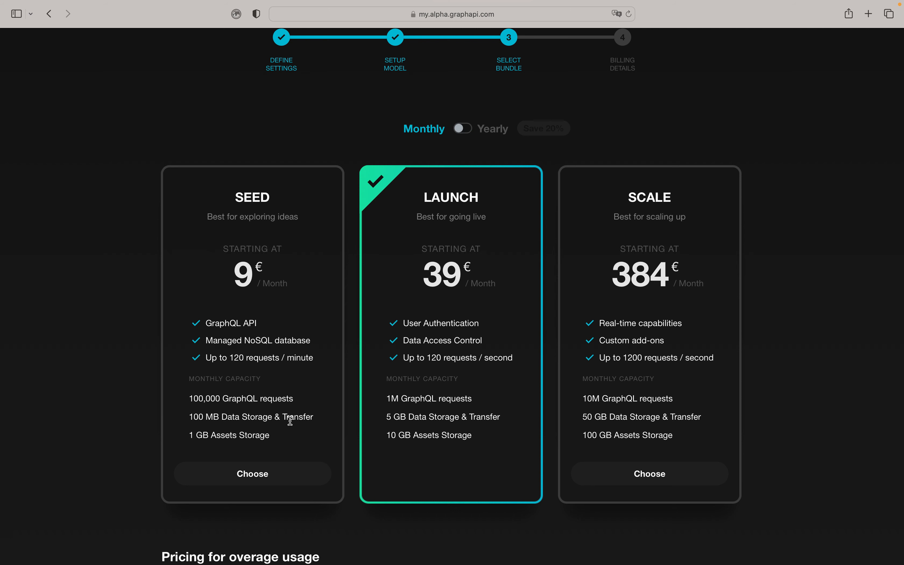
left_click(267, 471)
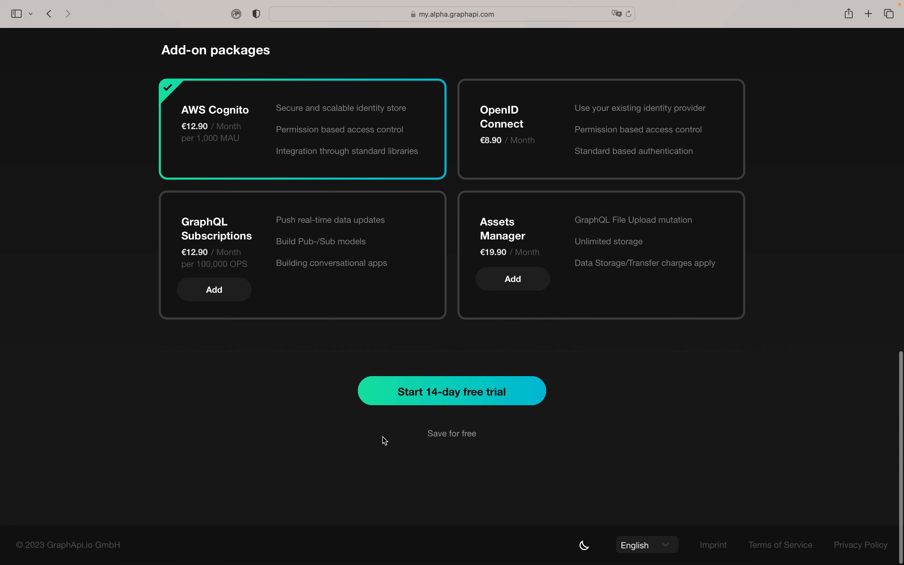
left_click(467, 405)
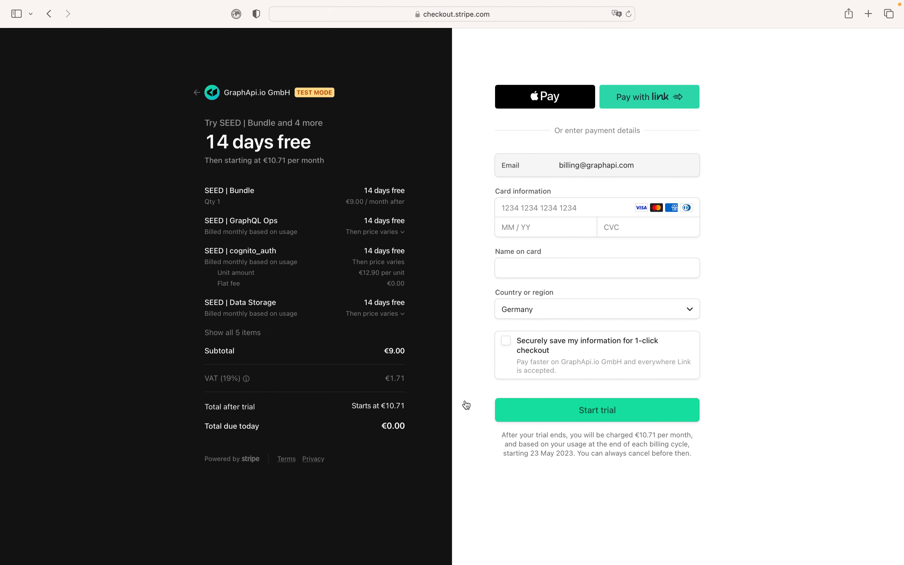
- Enter the test card number, expiry, CVC and cardholder's name, then start the trial
left_click(547, 210)
type("4242 42")
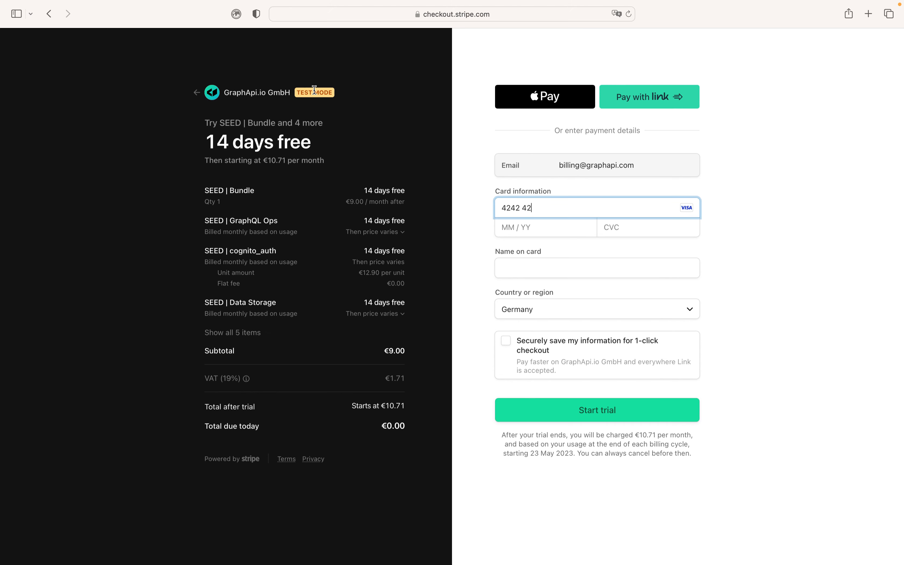
type("42 4242 4242")
left_click(523, 227)
type("09 / ")
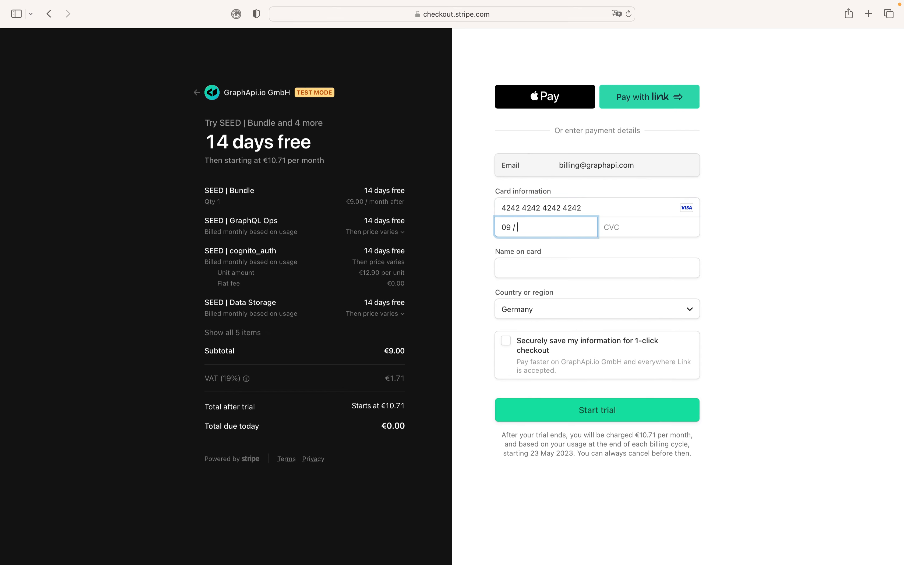
type("24")
left_click(629, 228)
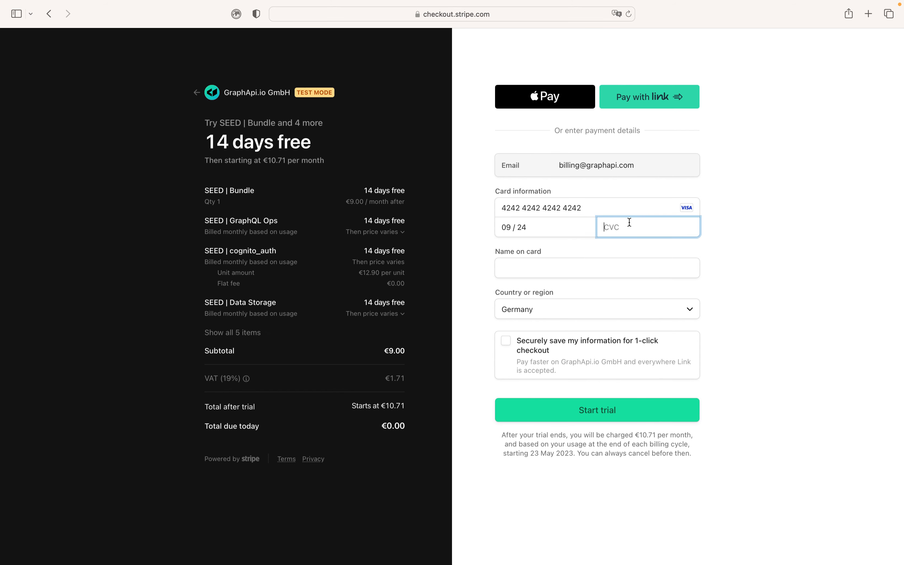
type("111")
left_click(548, 269)
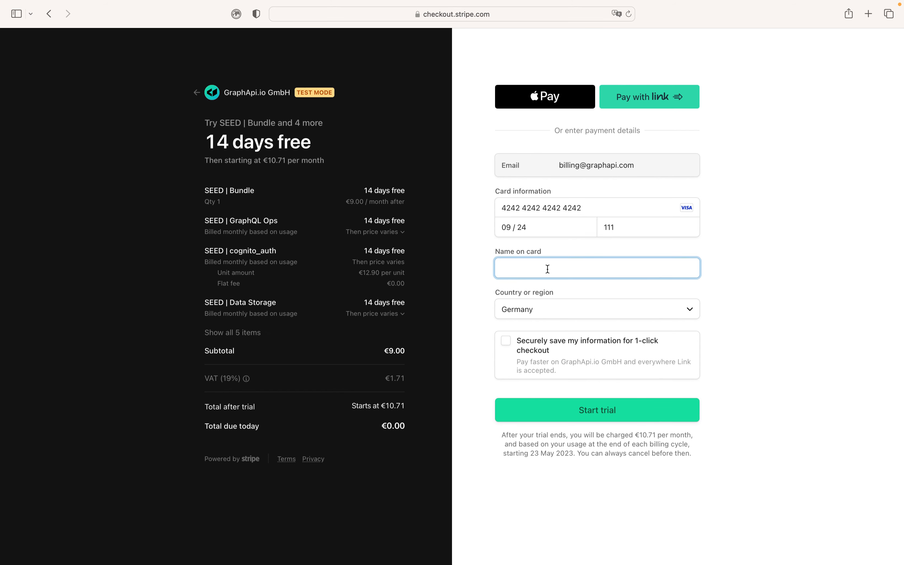
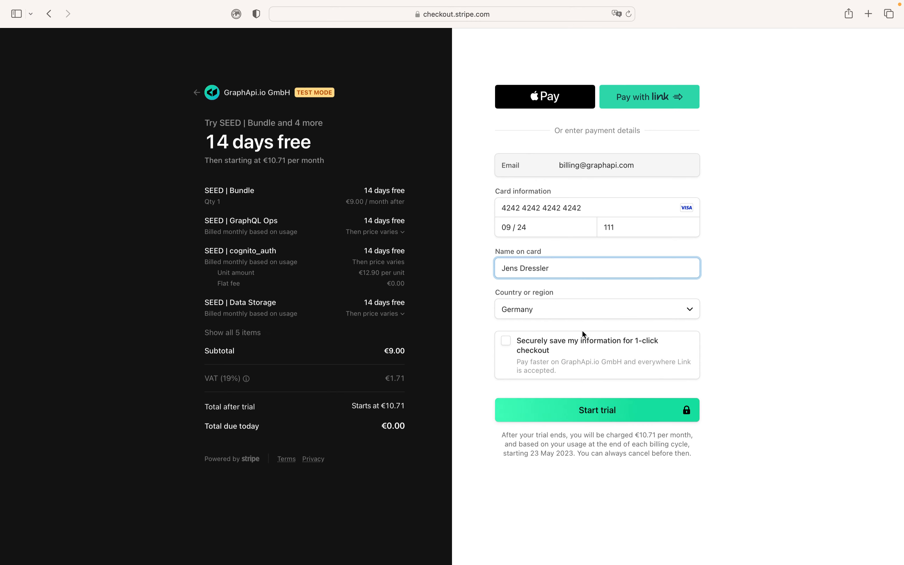
left_click(595, 410)
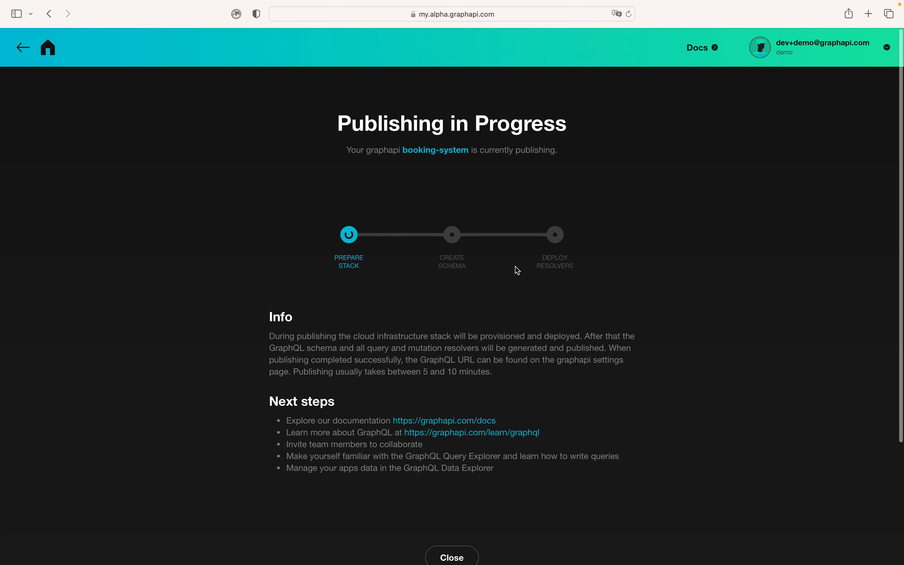
- Close the Publishing in Progress page
scroll(515, 266, "down", 5)
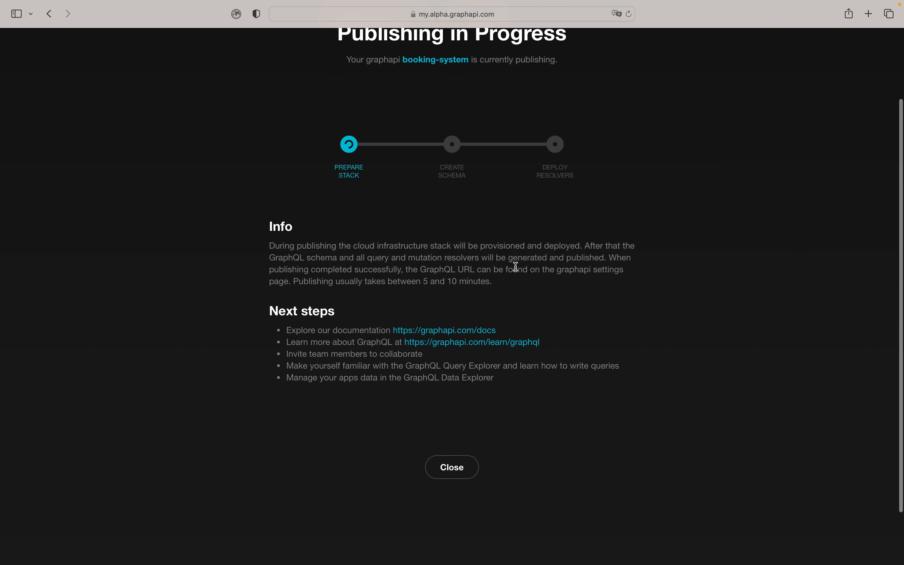
left_click(461, 463)
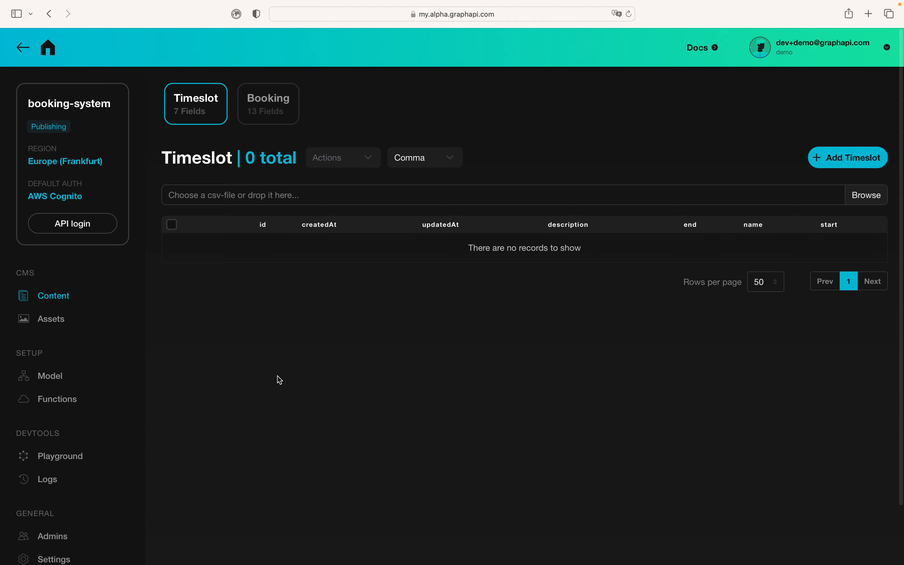
scroll(99, 368, "down", 1)
scroll(99, 368, "up", 1)
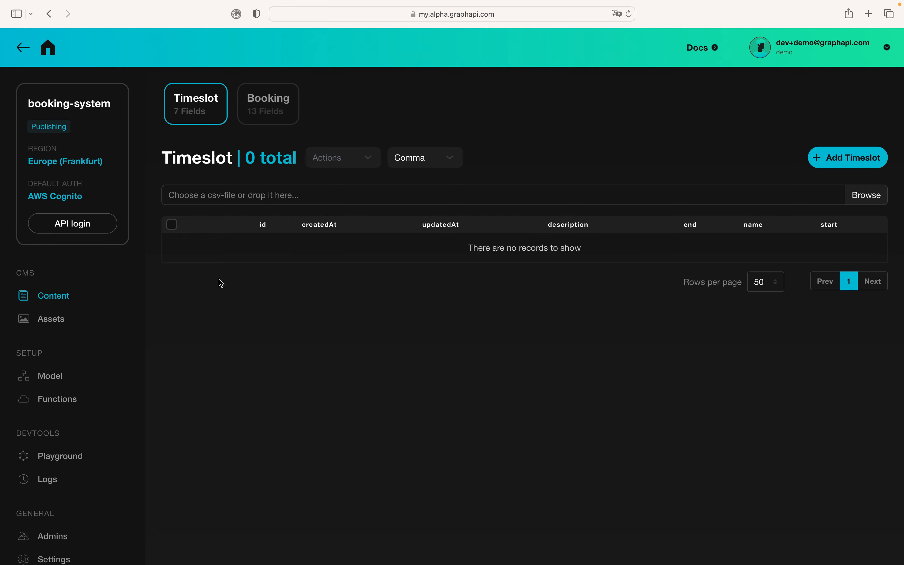
scroll(219, 280, "down", 3)
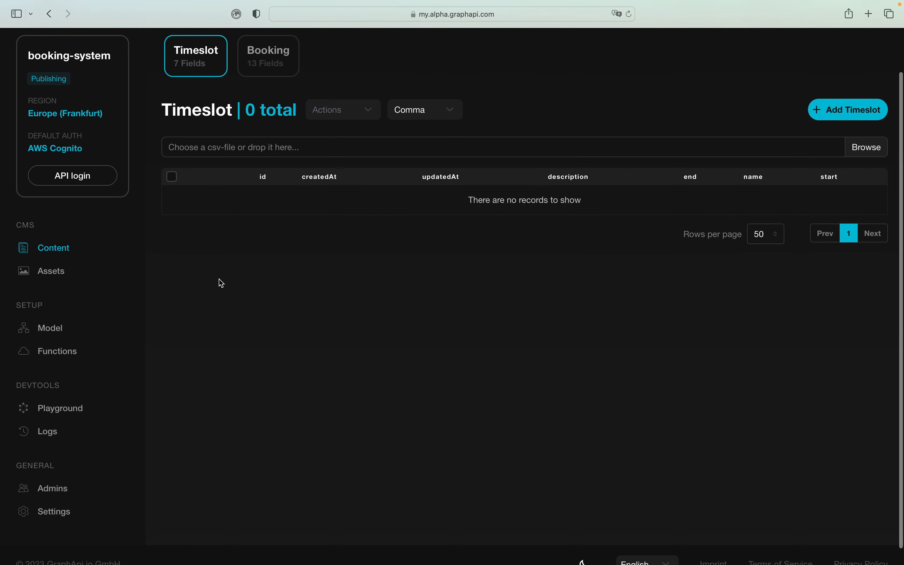
- Open booking-system's Data Model Setup from the sidebar's Model entry
left_click(51, 328)
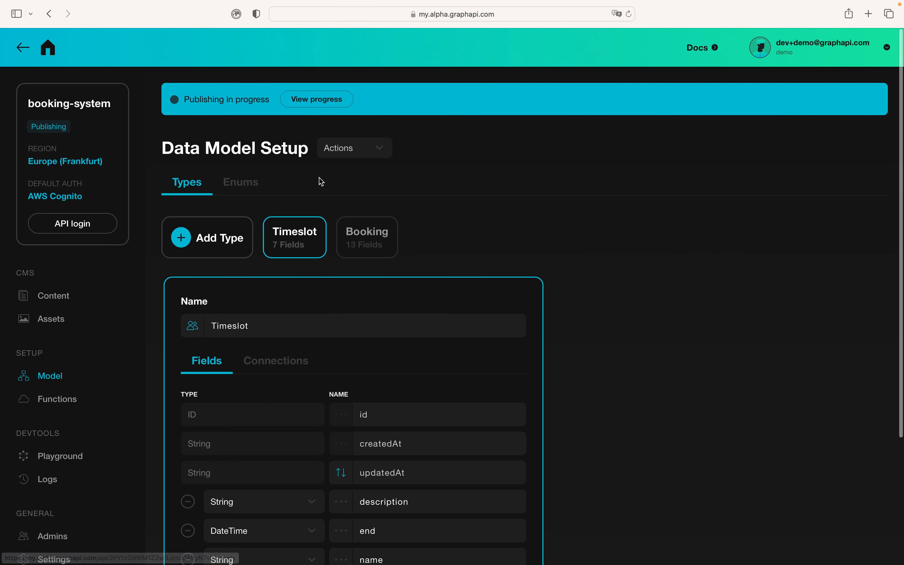
left_click(323, 101)
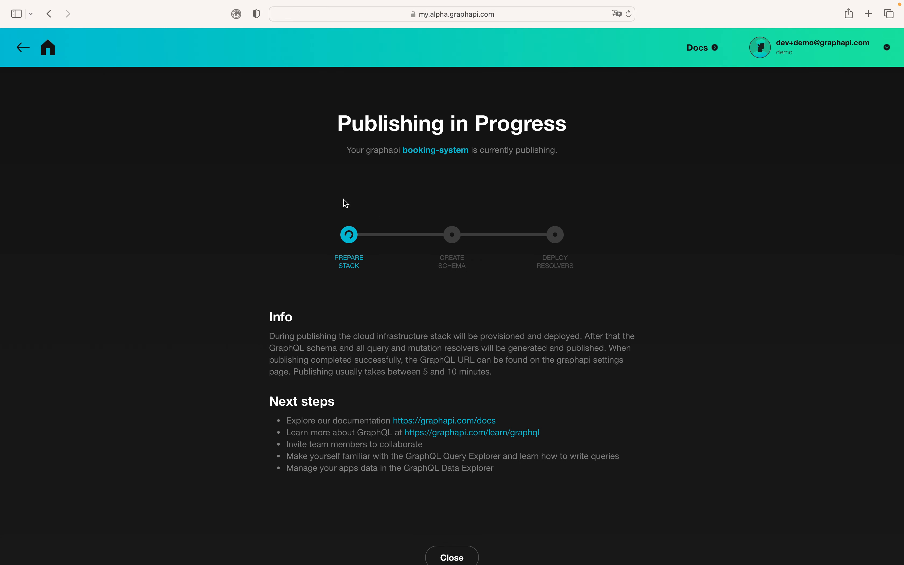
left_click(453, 555)
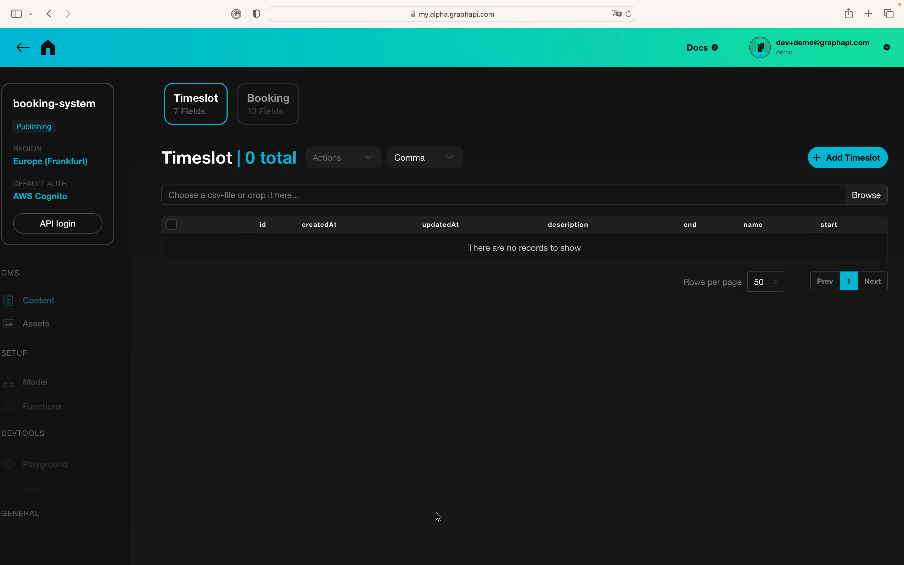
scroll(60, 327, "down", 2)
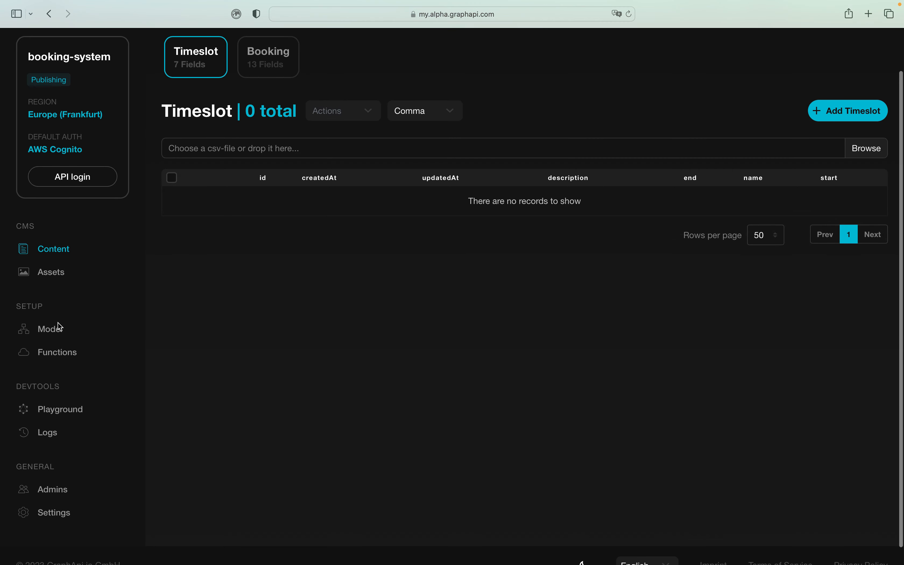
left_click(52, 324)
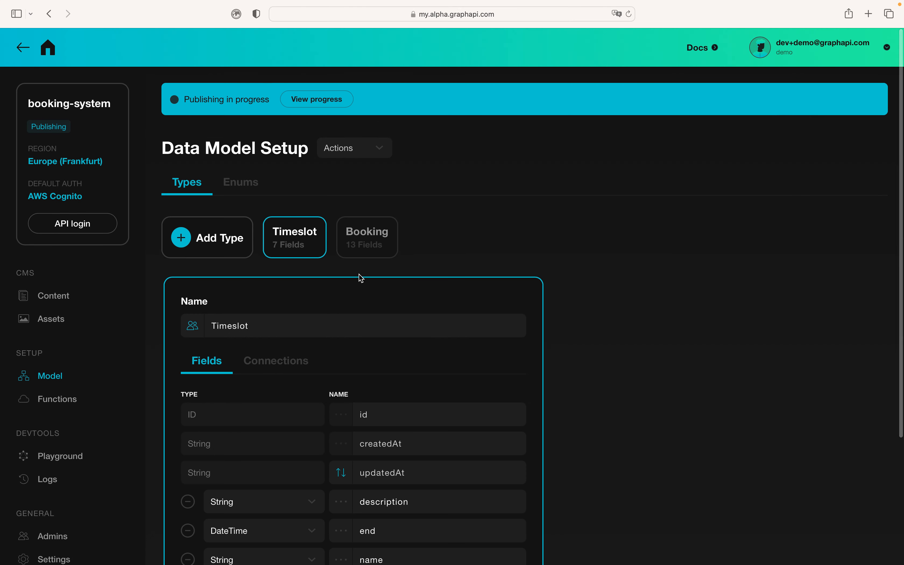
- Inspect the Timeslot connections, then confirm Booking lists a belongs-to link to Timeslot
scroll(261, 277, "down", 5)
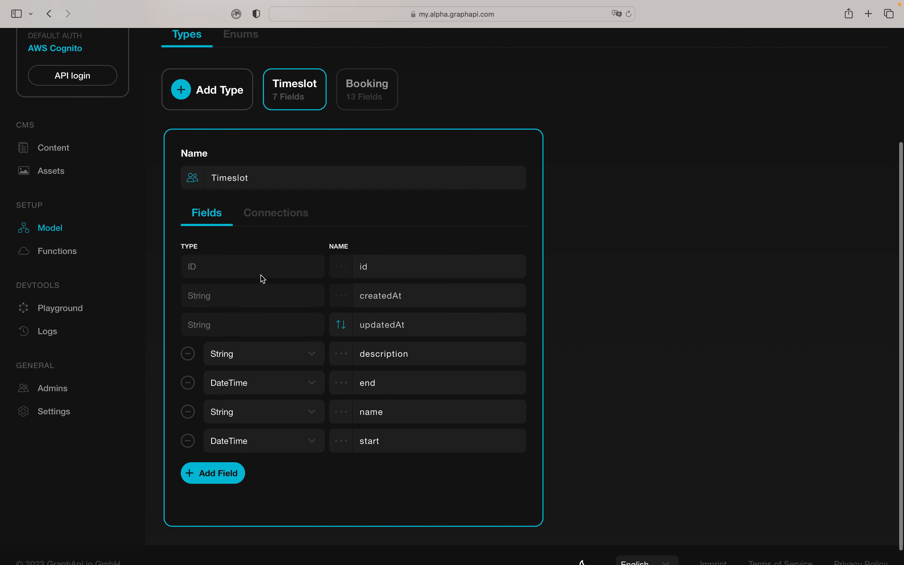
left_click(287, 217)
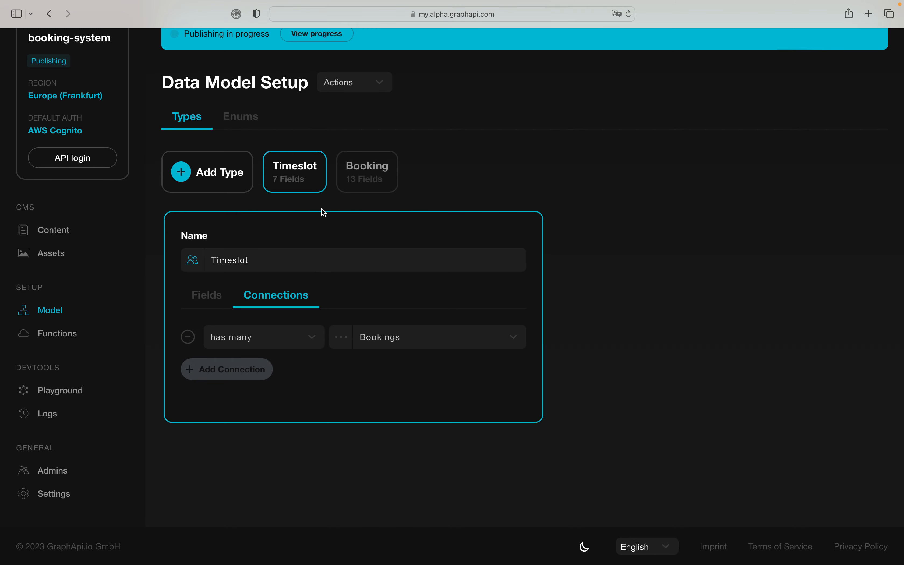
left_click(360, 177)
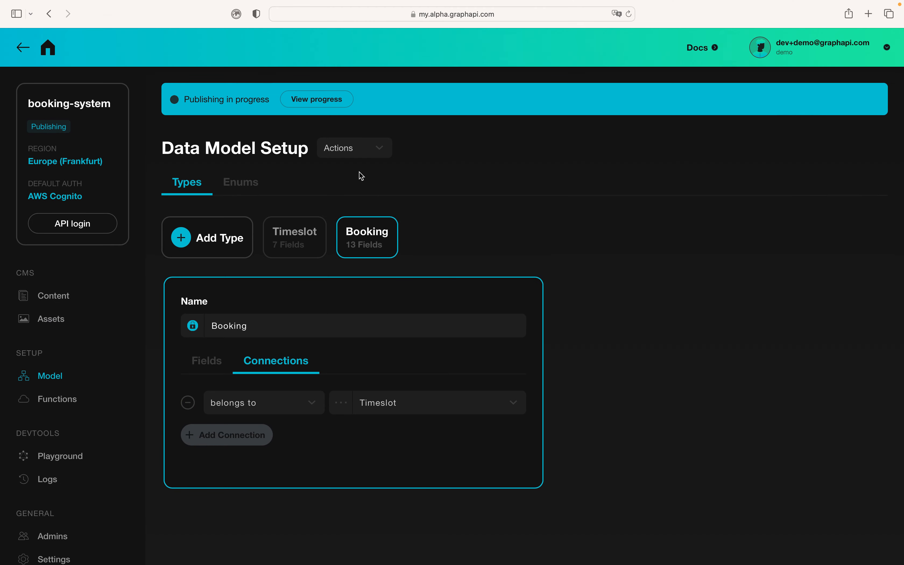
scroll(131, 323, "down", 3)
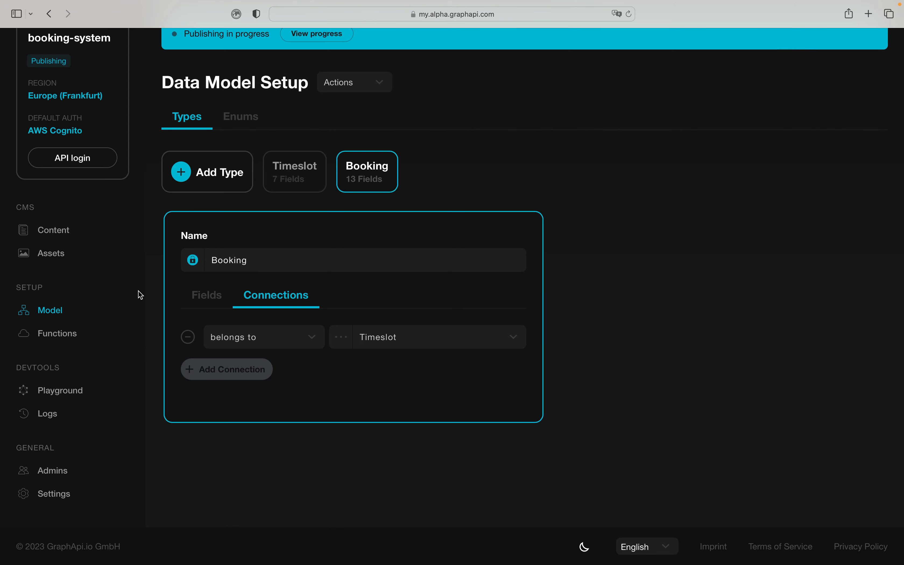
scroll(139, 294, "up", 3)
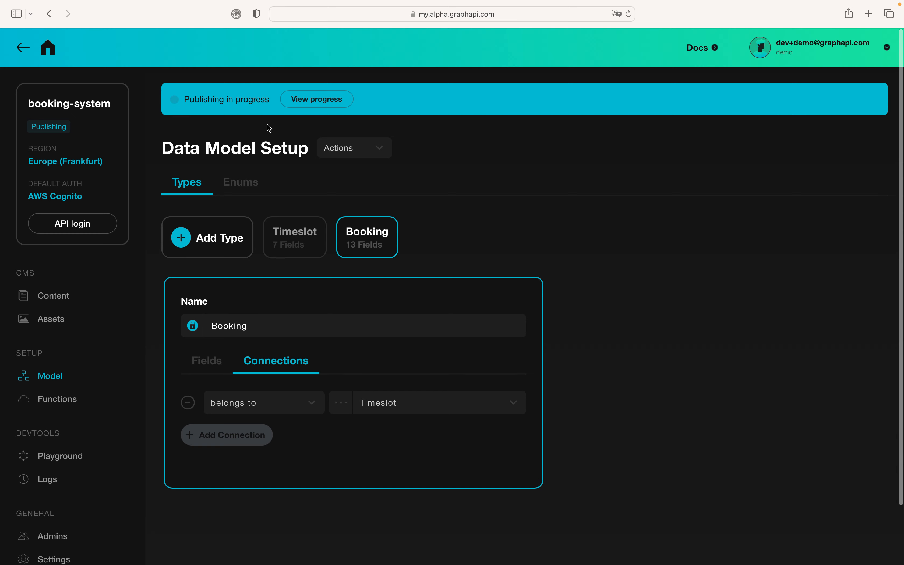